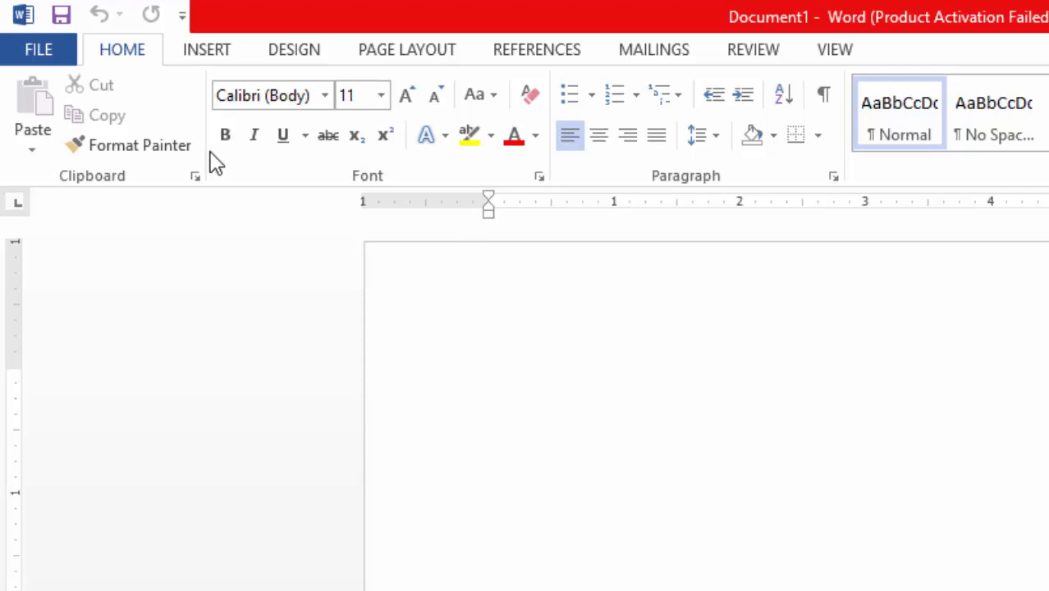
# Draw an isosceles triangle shape about 2.5 inches wide near the top of the blank page
pyautogui.click(211, 49)
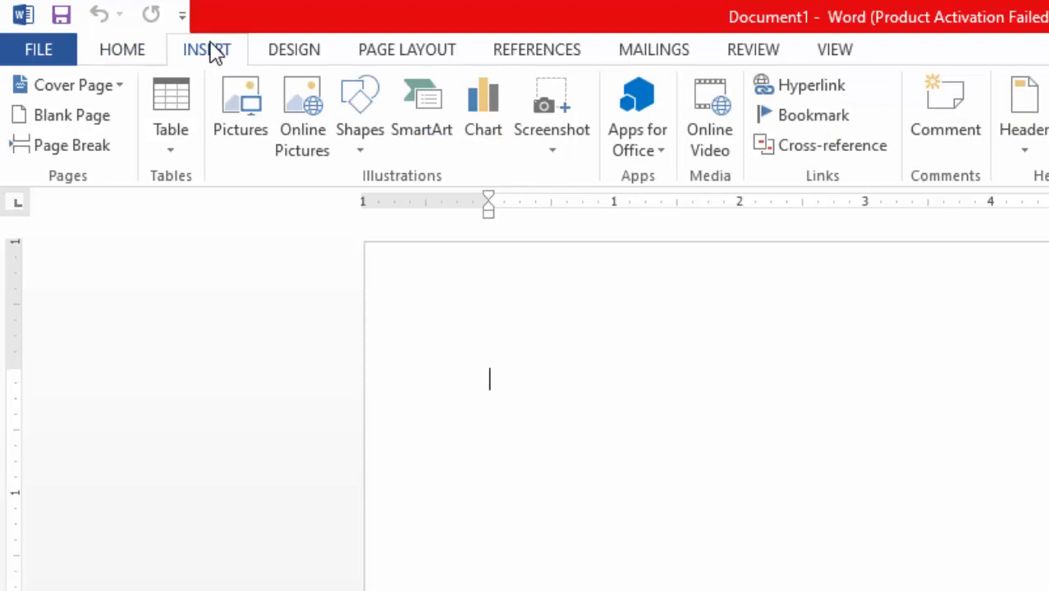
pyautogui.click(355, 140)
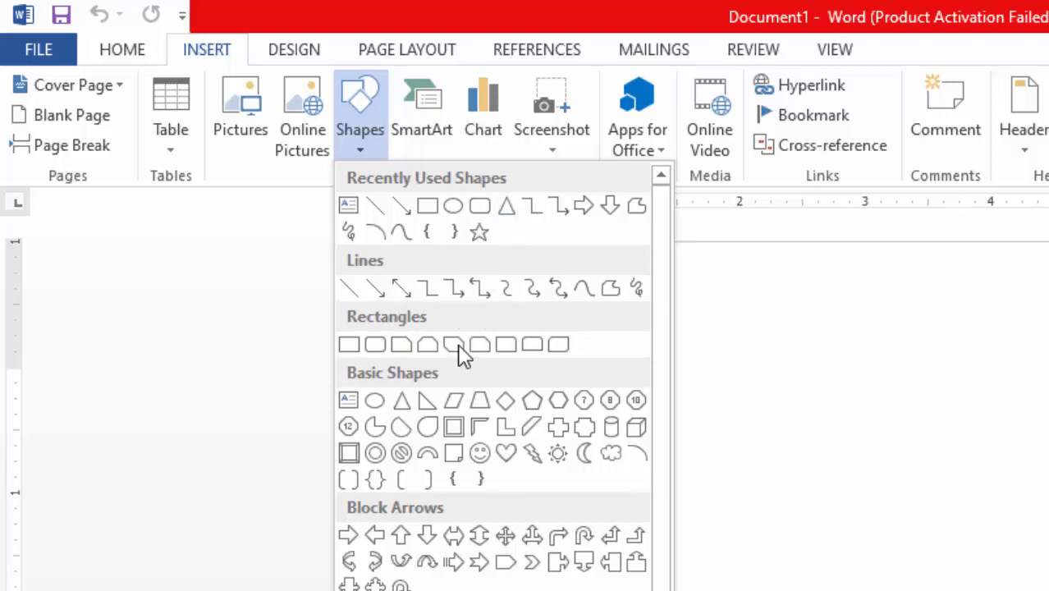
pyautogui.click(403, 408)
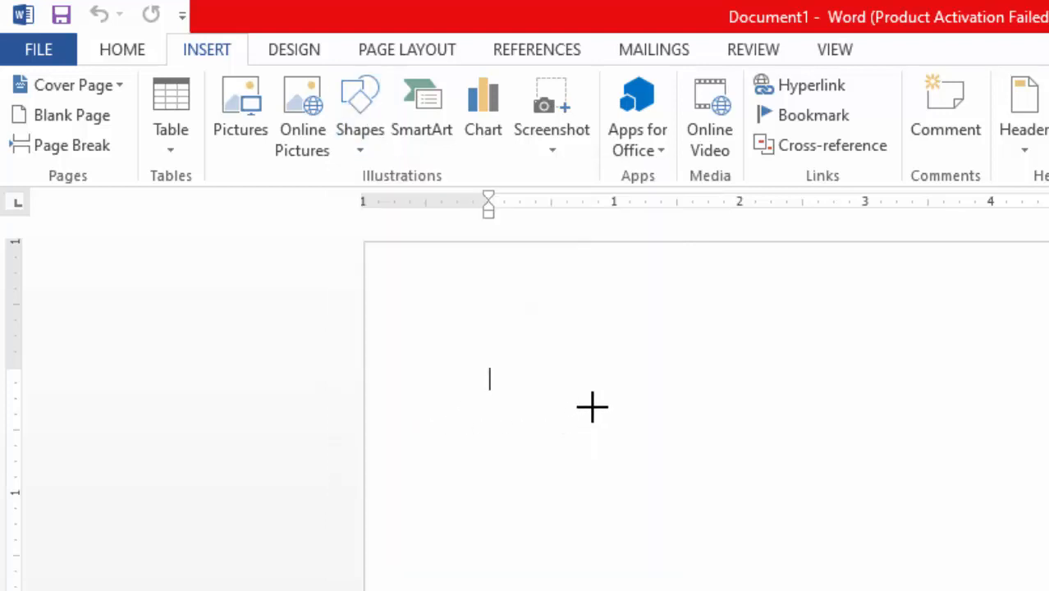
pyautogui.moveTo(565, 391); pyautogui.dragTo(887, 590)
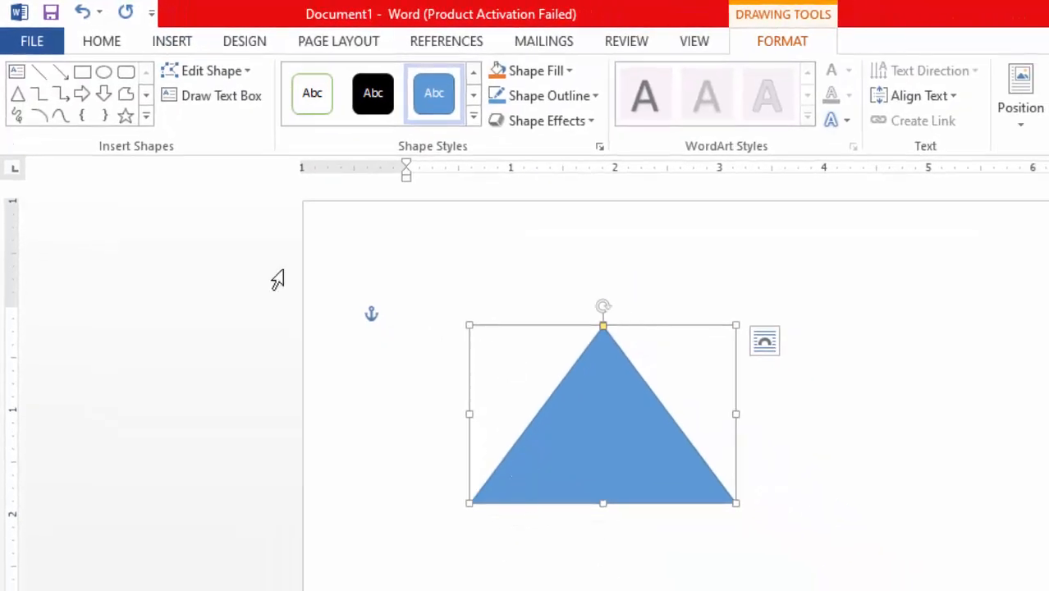
# Draw a right triangle shape about 2.4 inches wide beside the isosceles triangle and deselect it
pyautogui.click(146, 119)
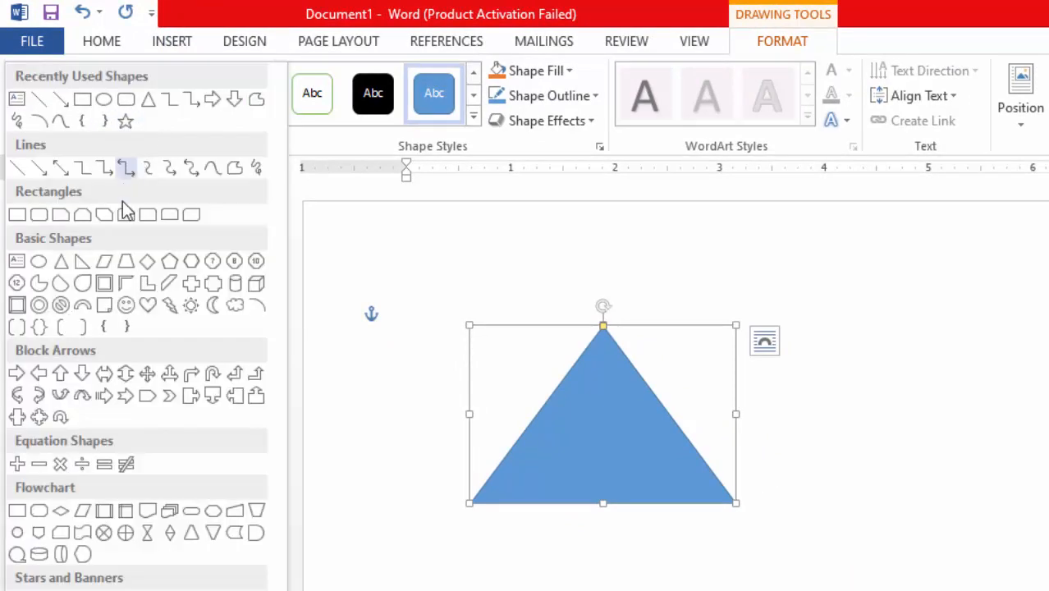
pyautogui.click(84, 263)
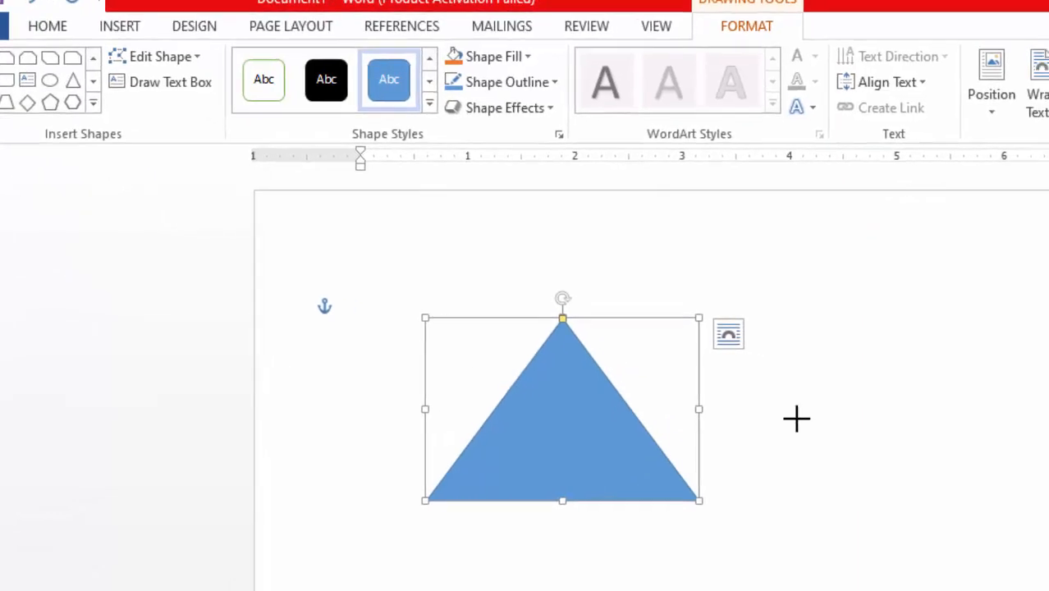
pyautogui.moveTo(825, 339); pyautogui.dragTo(1028, 507)
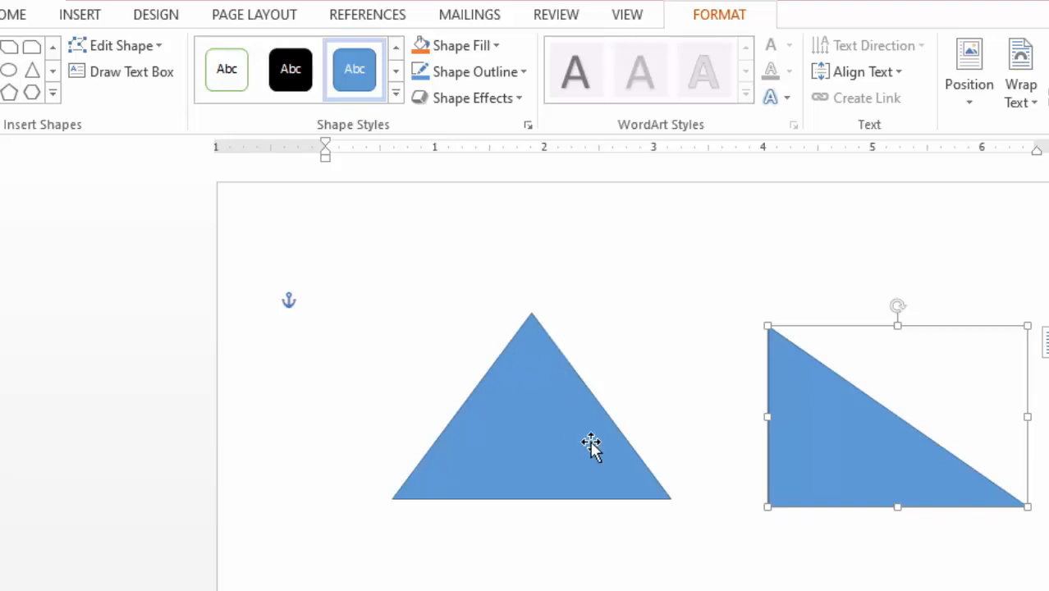
pyautogui.click(881, 332)
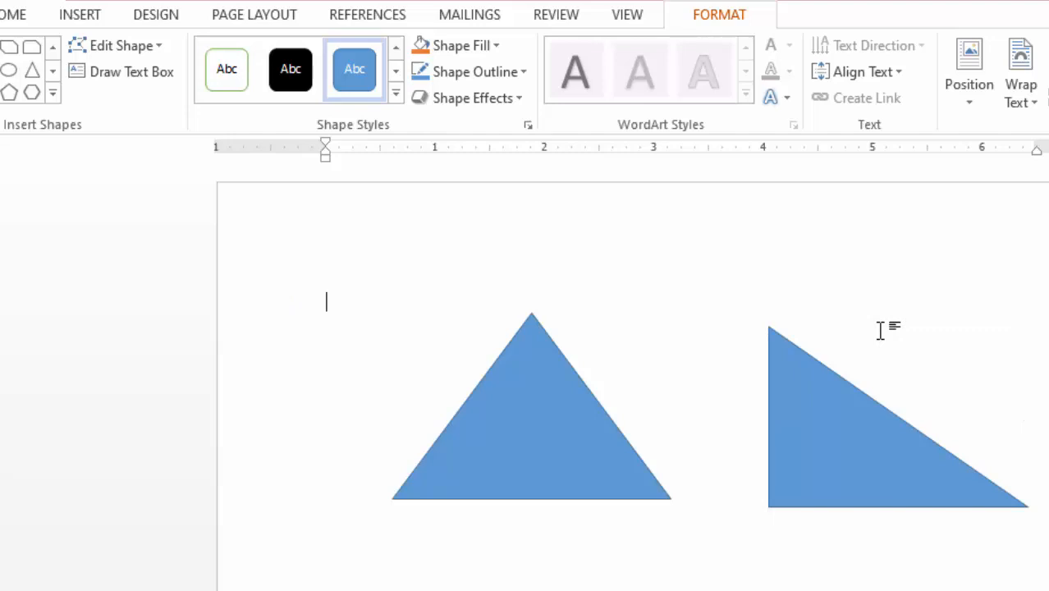
# Delete the right triangle and the isosceles triangle from the page
pyautogui.click(804, 385)
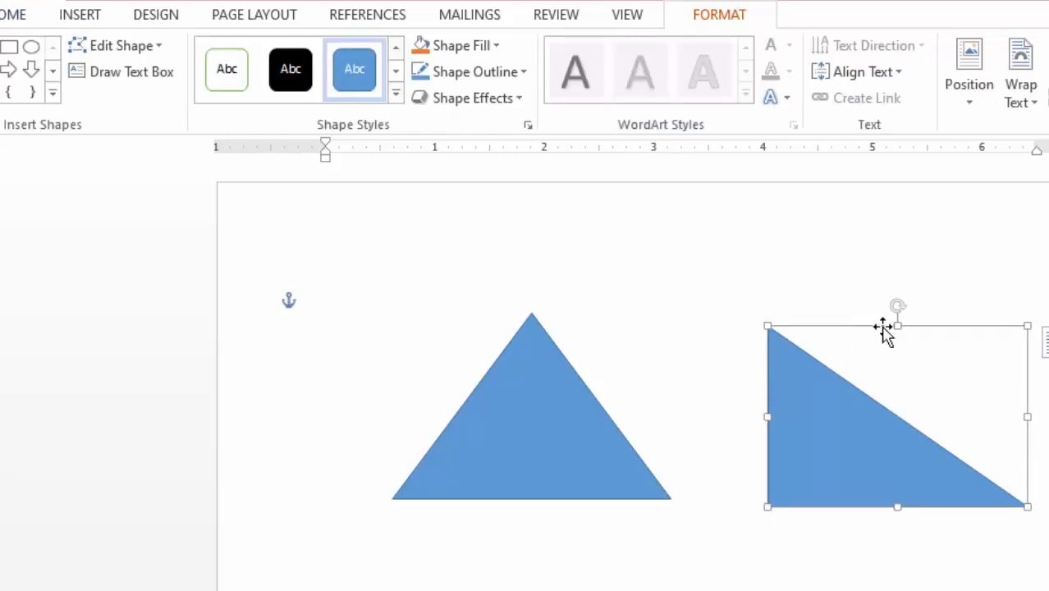
pyautogui.press('Delete')
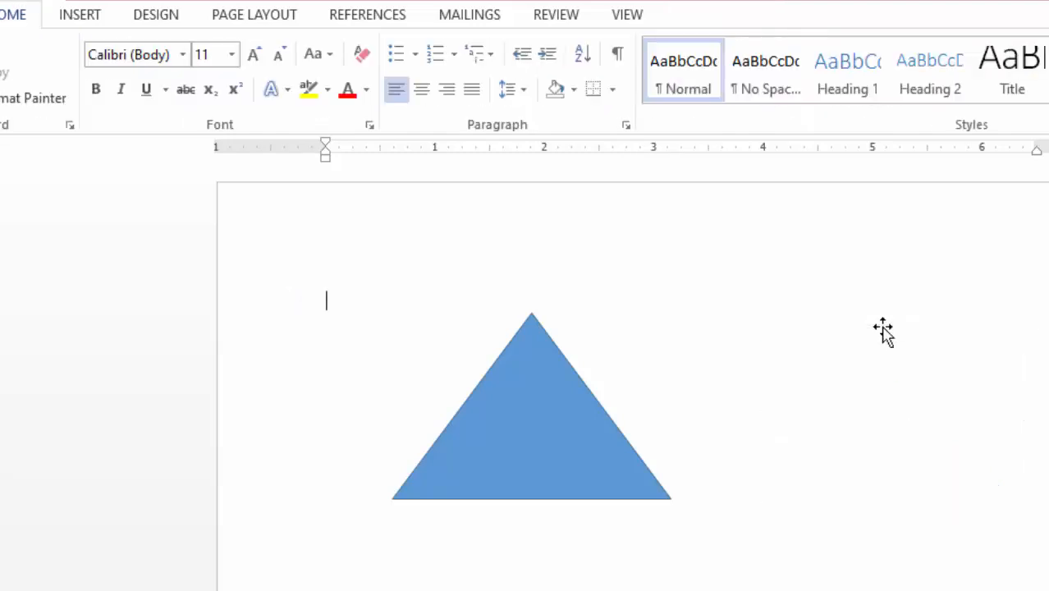
pyautogui.click(500, 375)
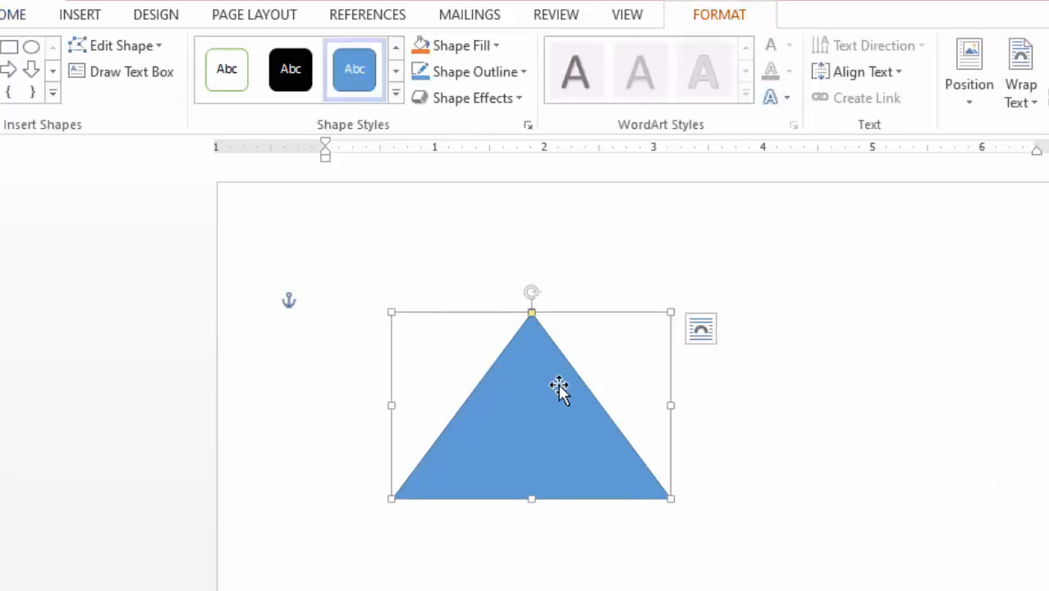
pyautogui.press('Delete')
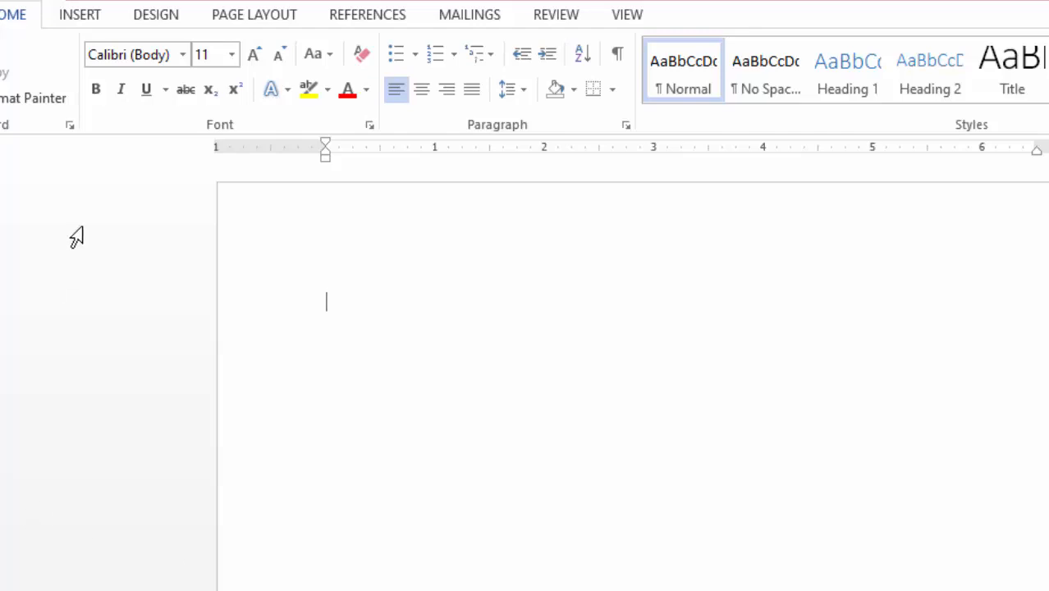
# Draw a straight line sloping down from about the 2.1-inch to the 4.75-inch ruler mark and make its outline black
pyautogui.click(86, 15)
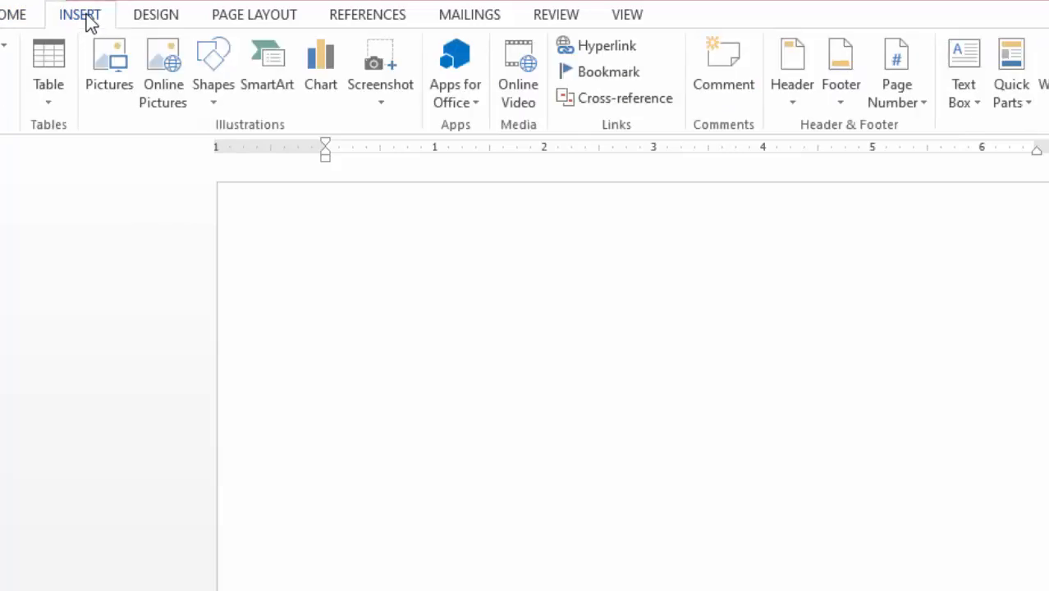
pyautogui.click(217, 87)
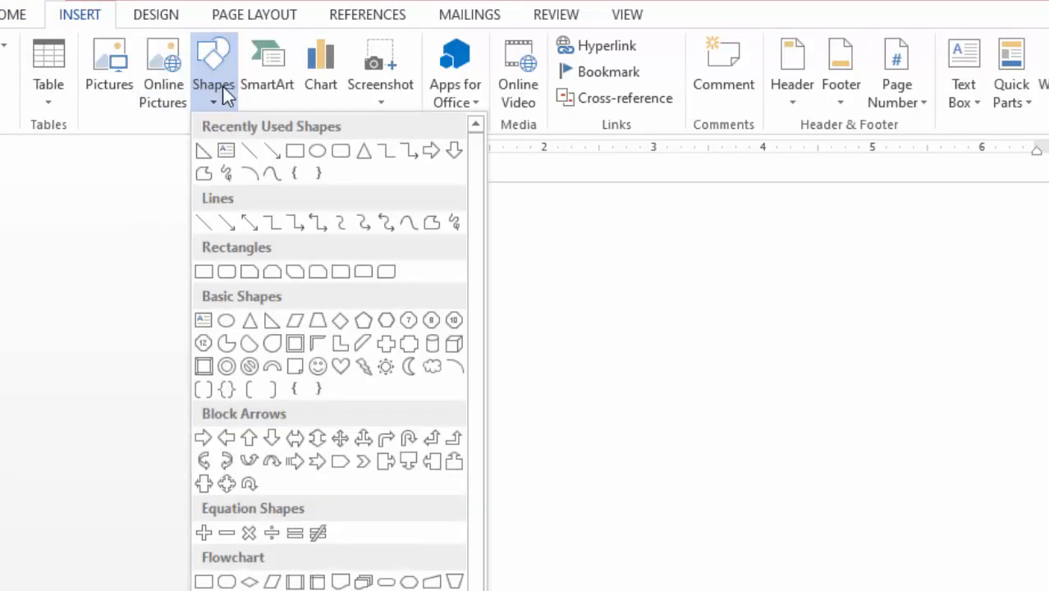
pyautogui.click(251, 151)
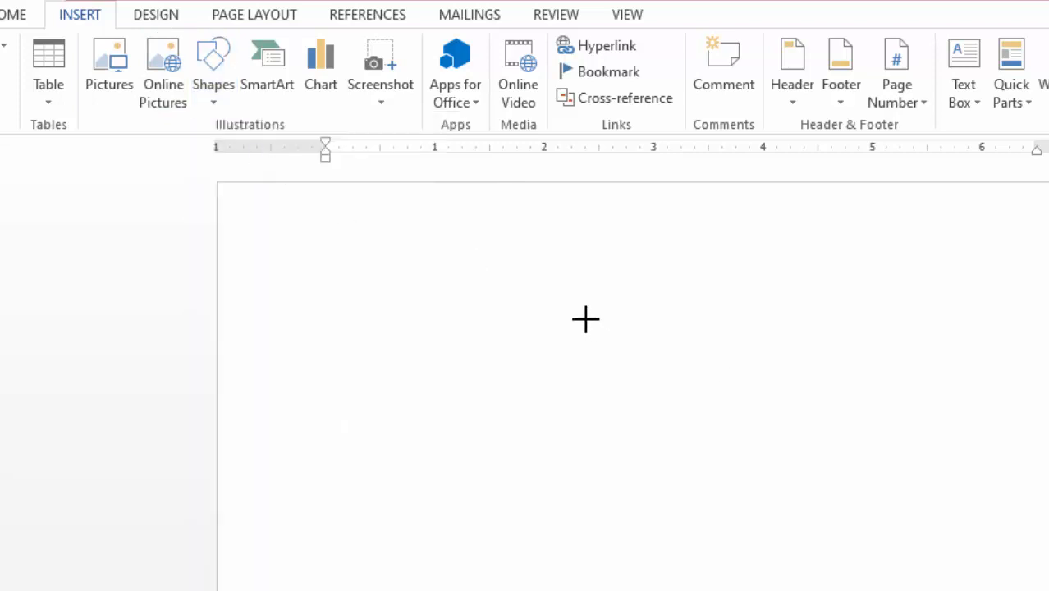
pyautogui.moveTo(555, 305); pyautogui.dragTo(845, 469)
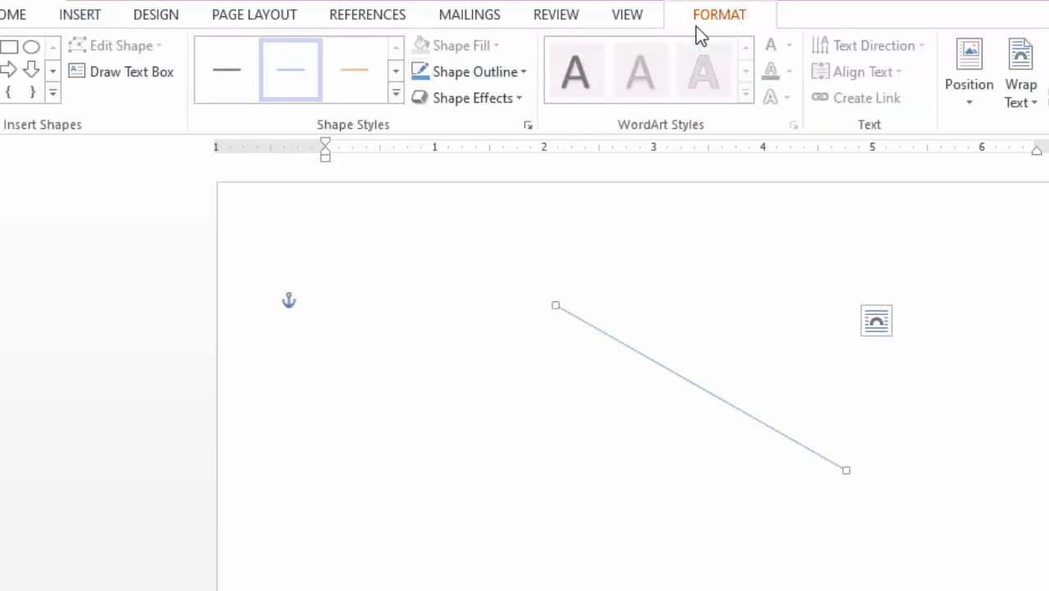
pyautogui.click(524, 73)
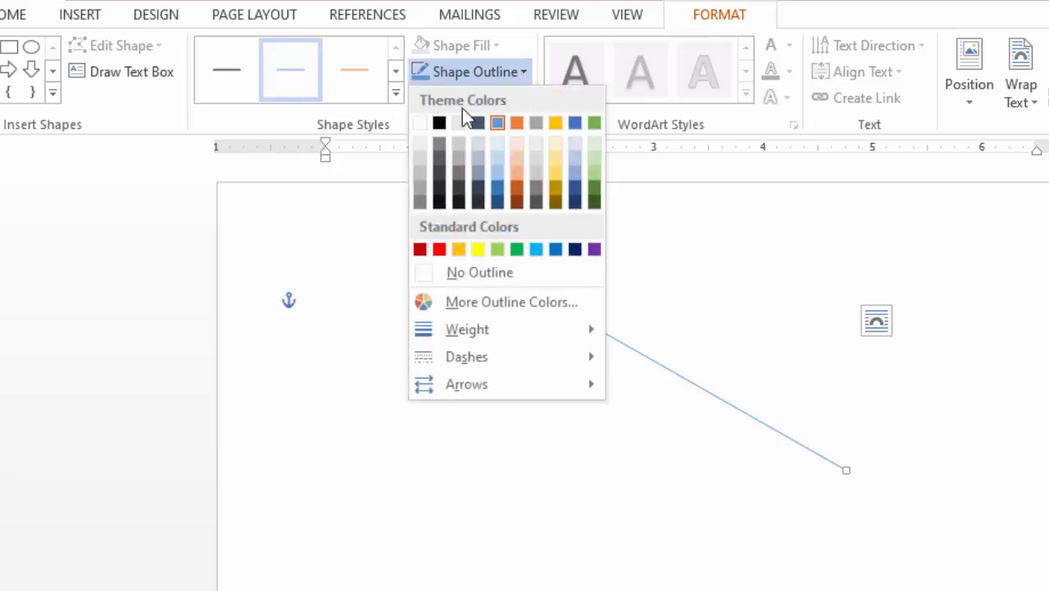
pyautogui.click(441, 124)
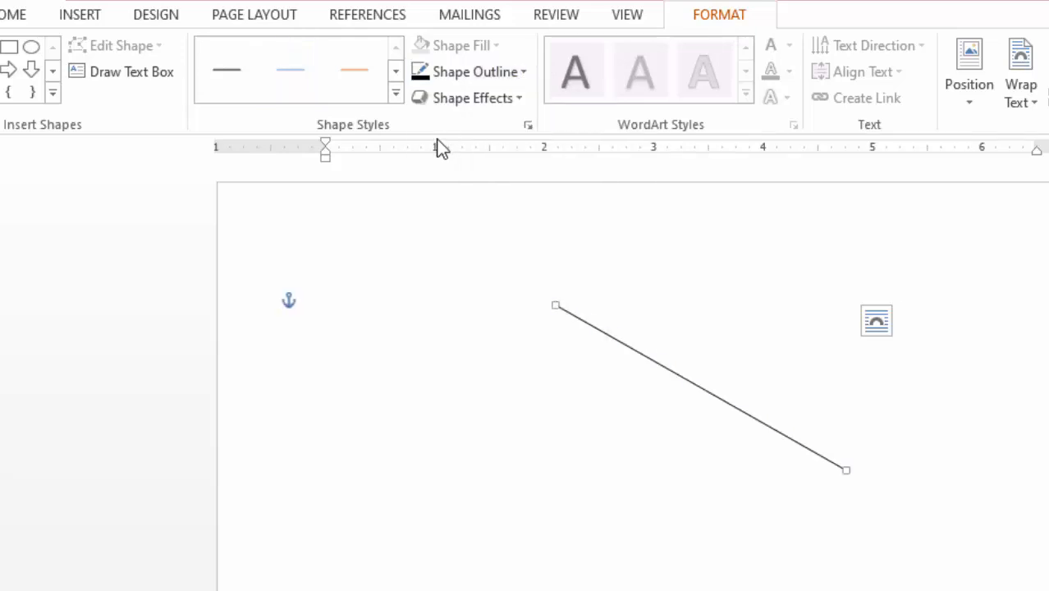
# Draw a steeper black line from the first line's upper end down to about the 3.7-inch ruler mark
pyautogui.click(65, 49)
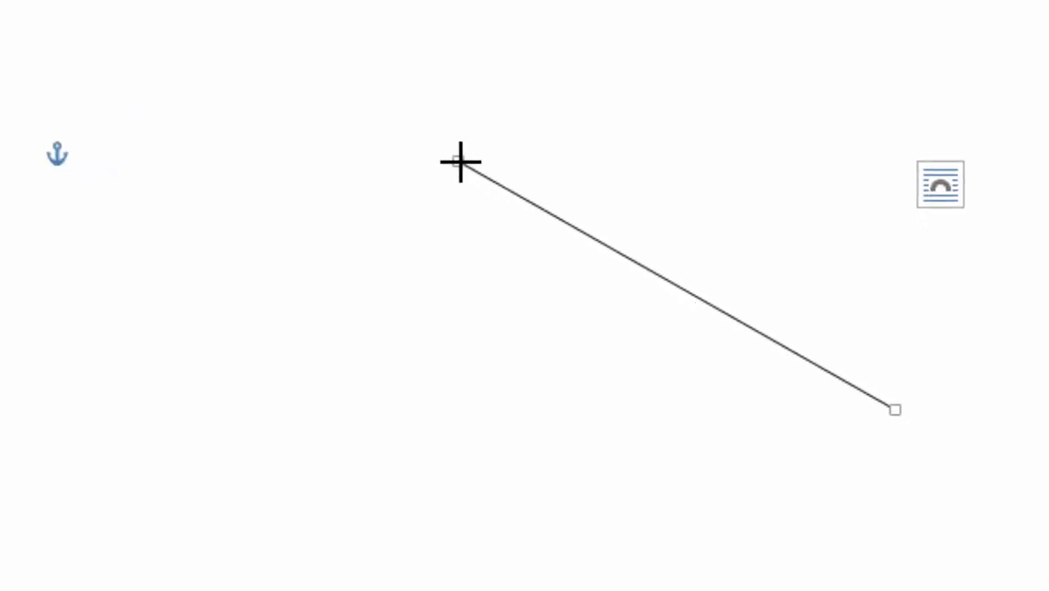
pyautogui.moveTo(460, 162); pyautogui.dragTo(567, 557)
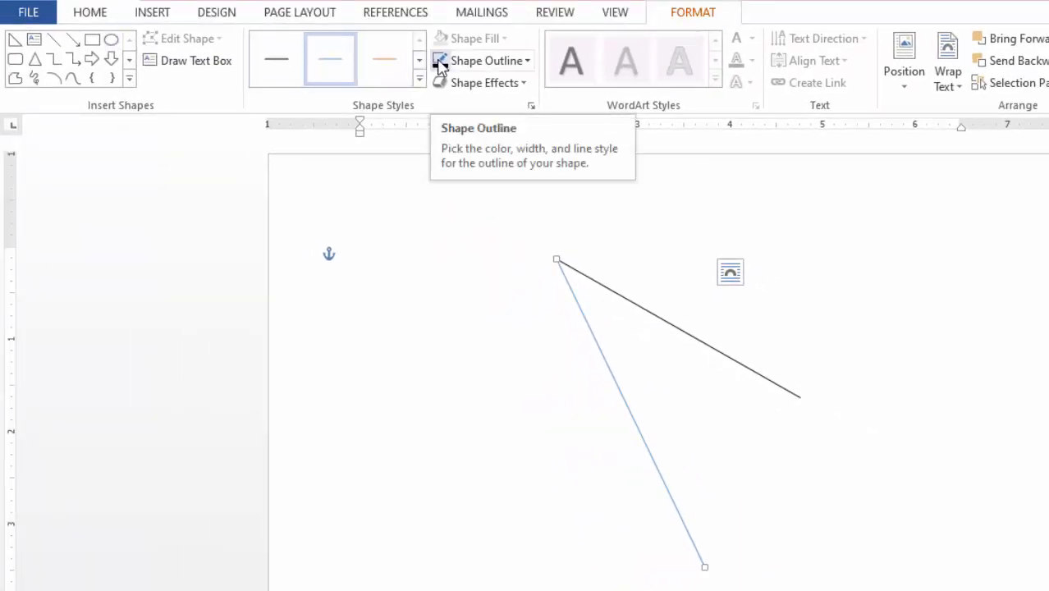
pyautogui.click(440, 65)
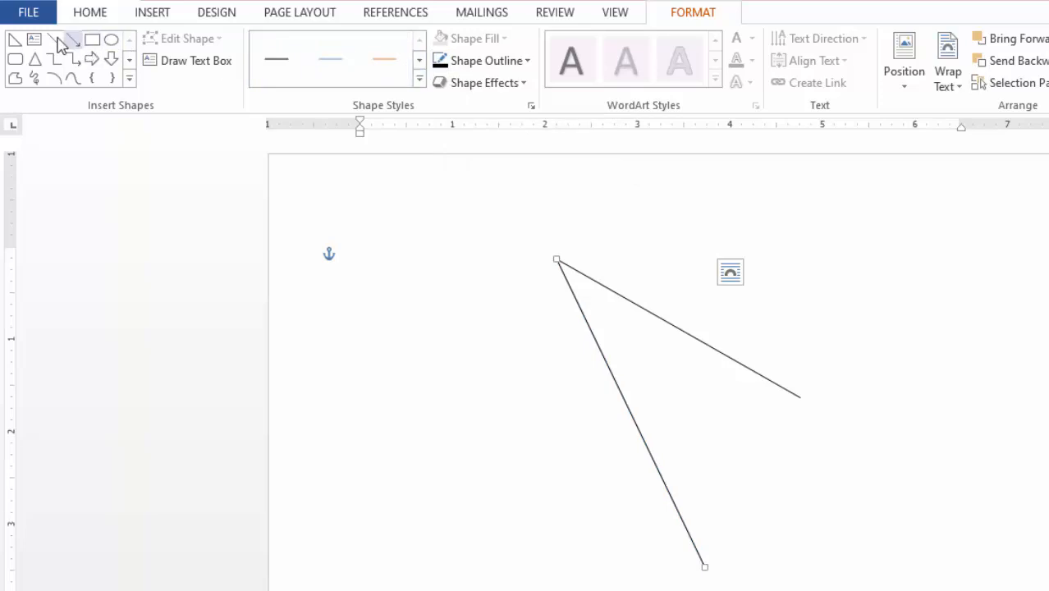
# Close the triangle with a black line joining the lower ends of the two existing lines, leaving it deselected
pyautogui.click(52, 39)
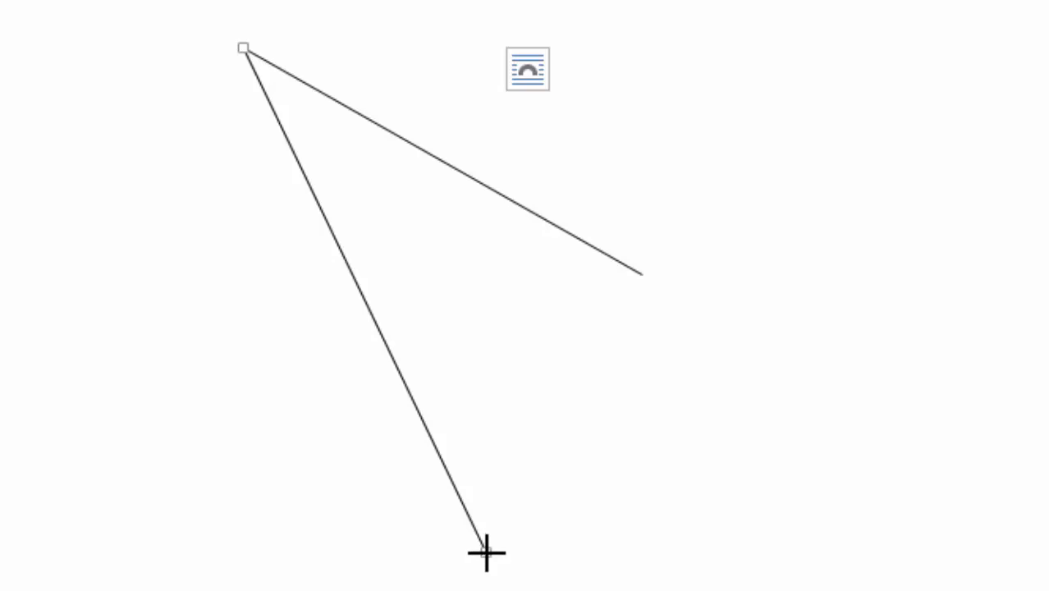
pyautogui.moveTo(486, 551); pyautogui.dragTo(639, 273)
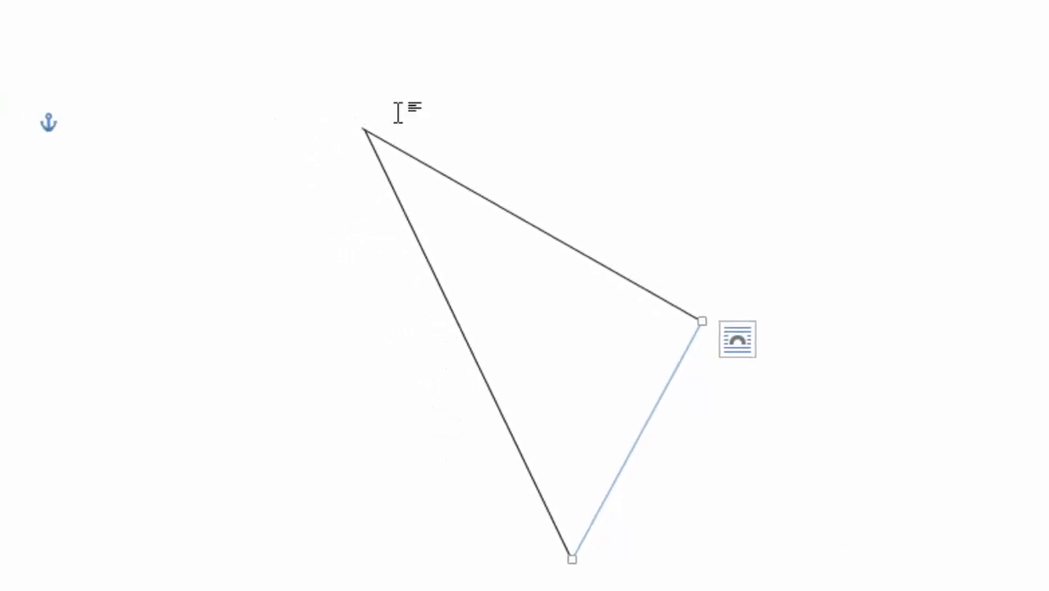
pyautogui.click(398, 31)
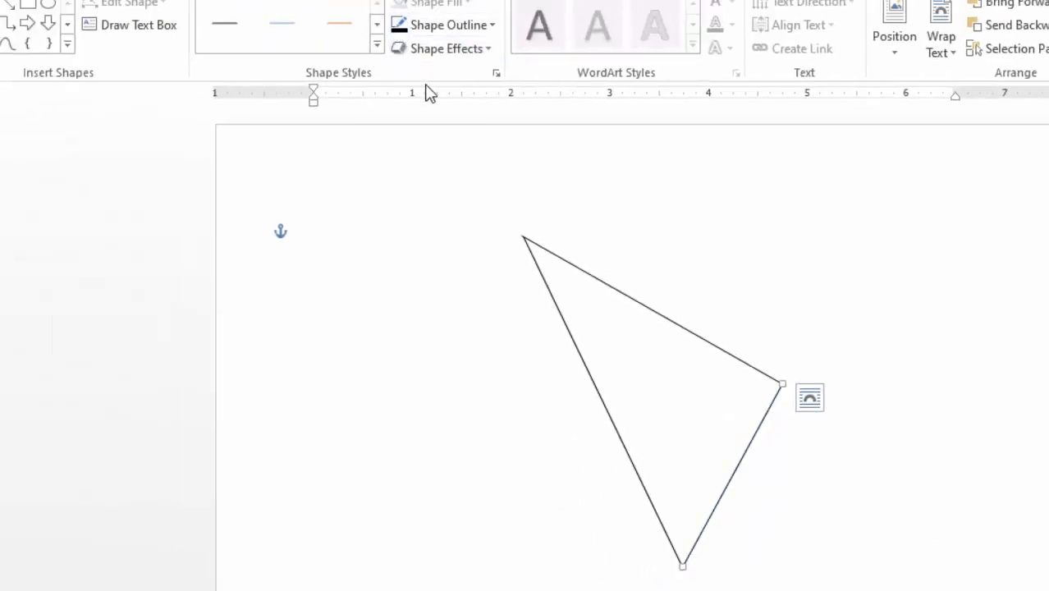
pyautogui.click(934, 387)
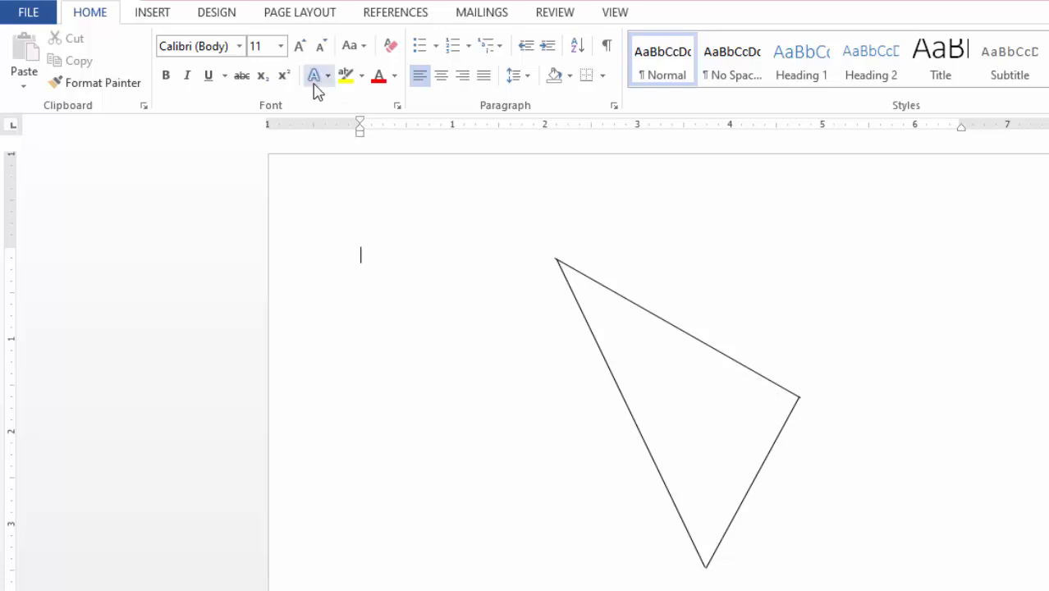
# Draw a small black curve between the two sides meeting at the triangle's upper corner to mark the angle, leaving it deselected
pyautogui.click(153, 12)
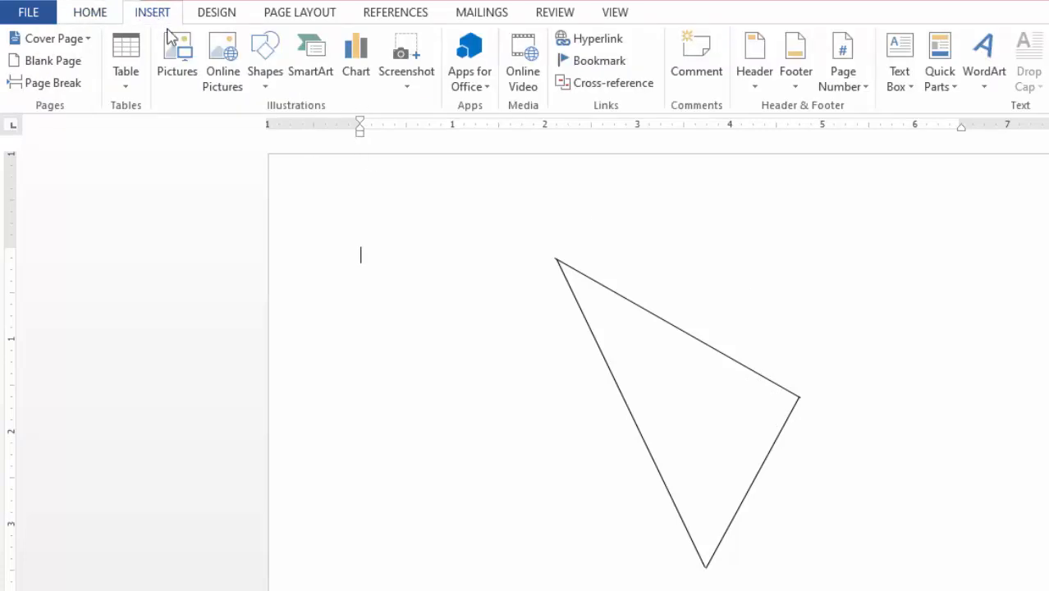
pyautogui.click(265, 85)
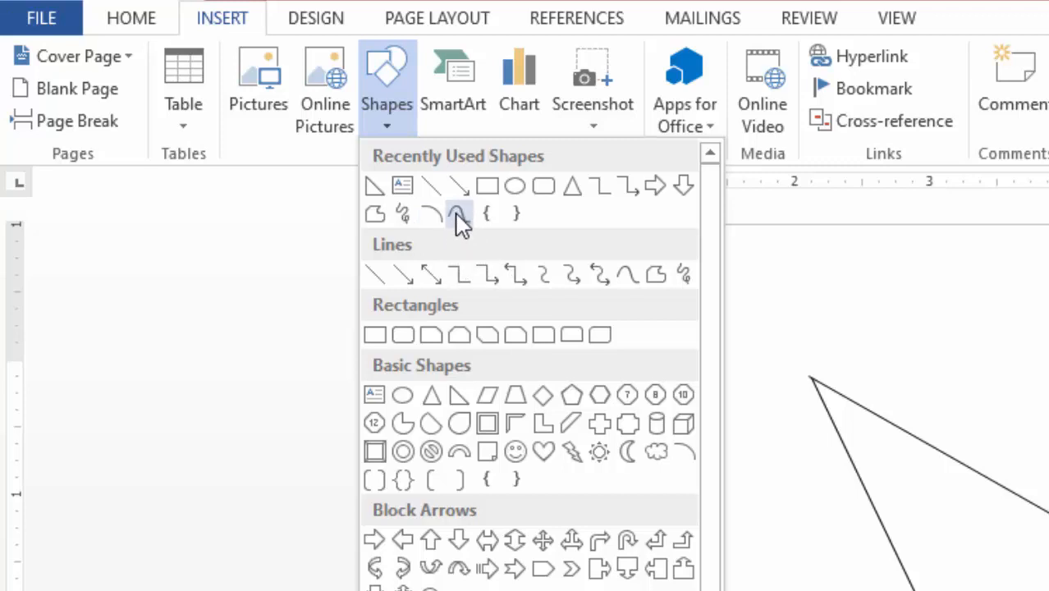
pyautogui.click(458, 215)
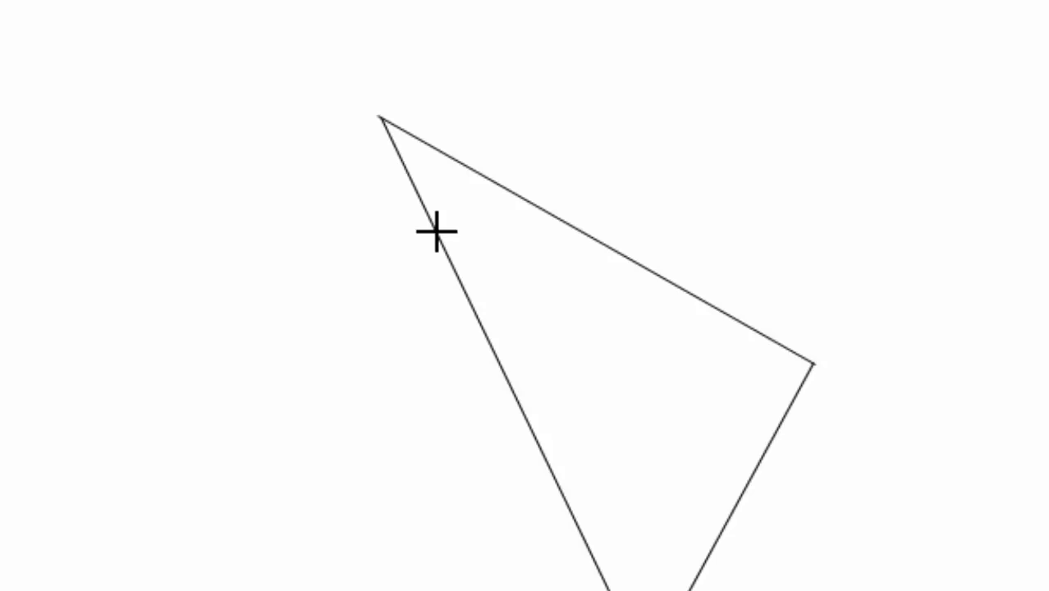
pyautogui.click(437, 232)
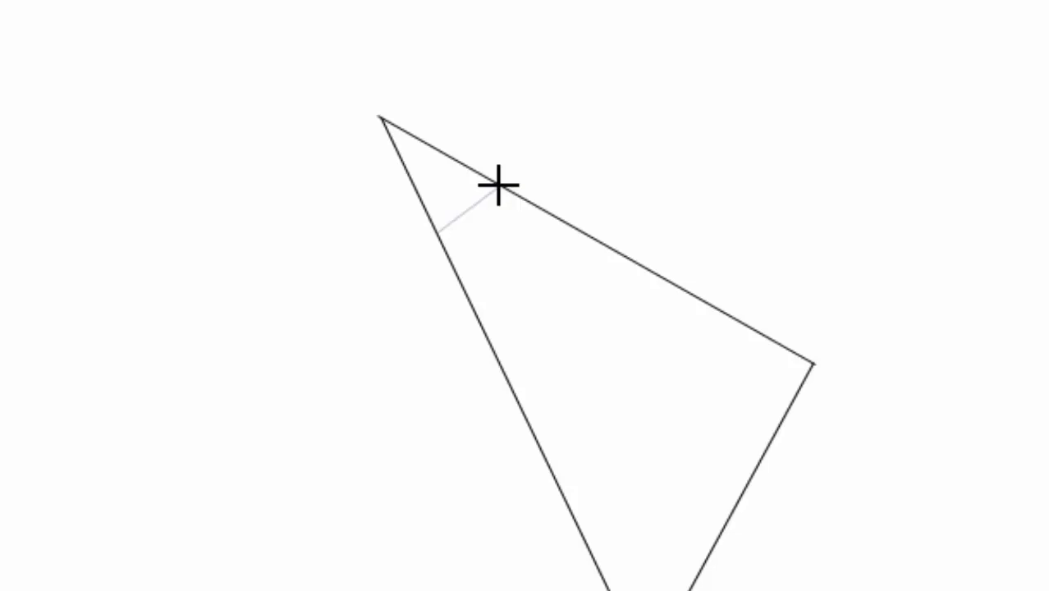
pyautogui.click(500, 182)
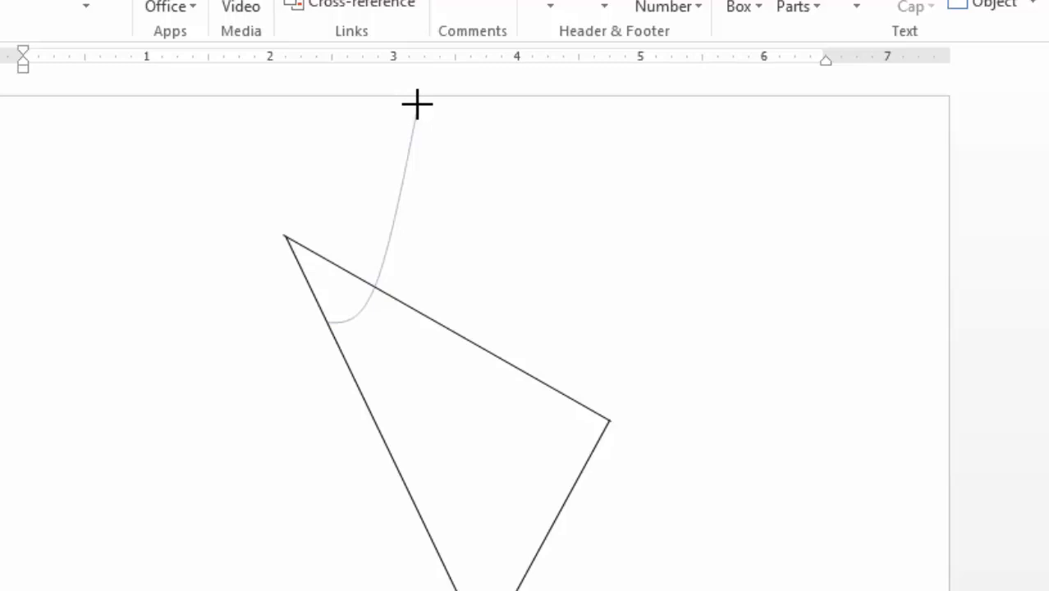
pyautogui.press('Escape')
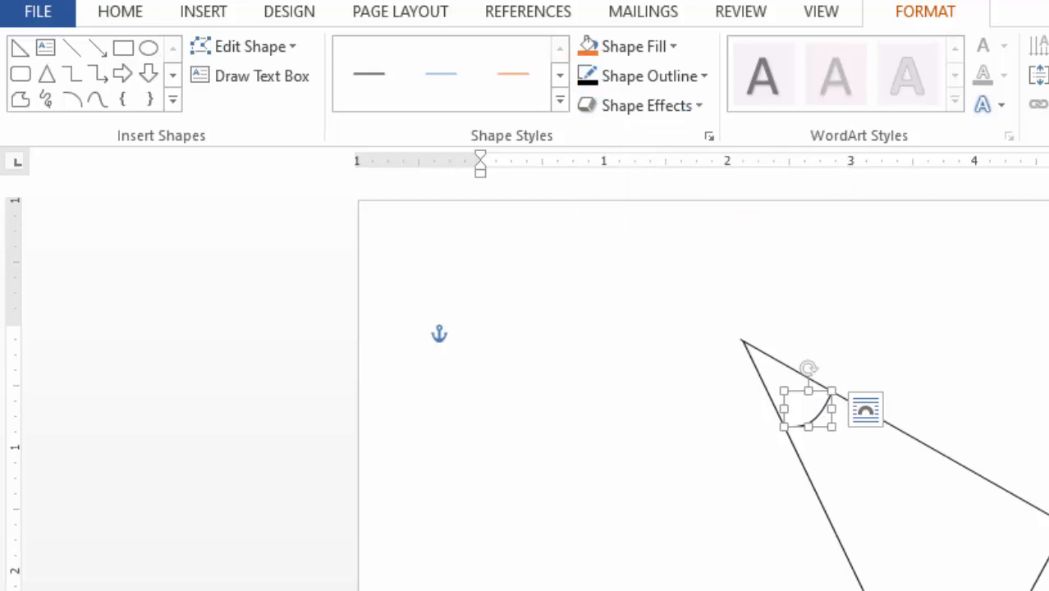
pyautogui.click(977, 355)
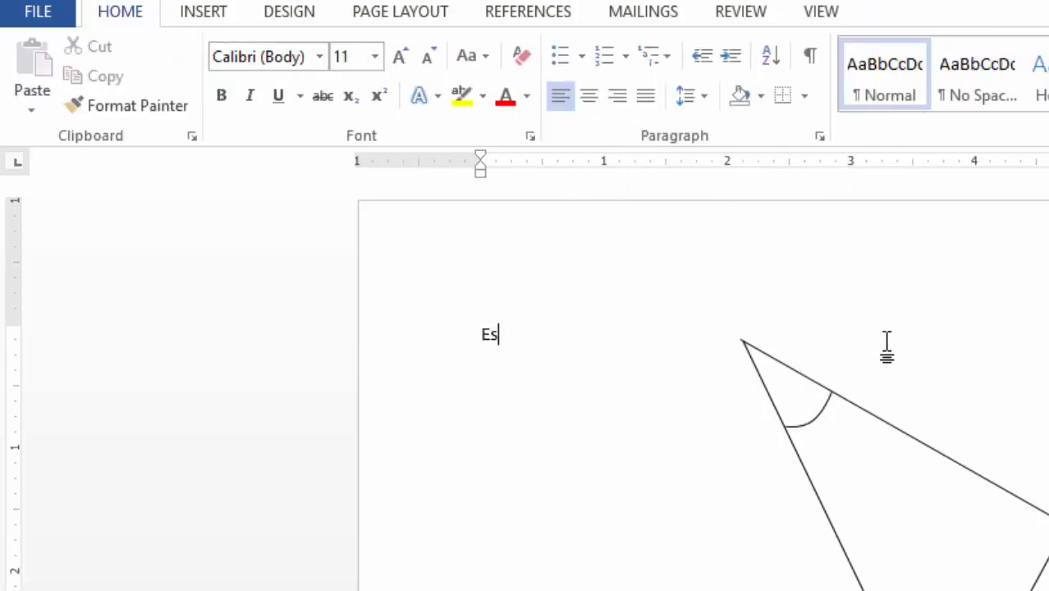
# Write "Esp" at the start of the document and enlarge the word to 26 pt
pyautogui.write('Esp')
pyautogui.moveTo(480, 333)
pyautogui.mouseDown()
pyautogui.moveTo(505, 366)
pyautogui.moveTo(480, 335)
pyautogui.mouseUp()
pyautogui.click(513, 335)
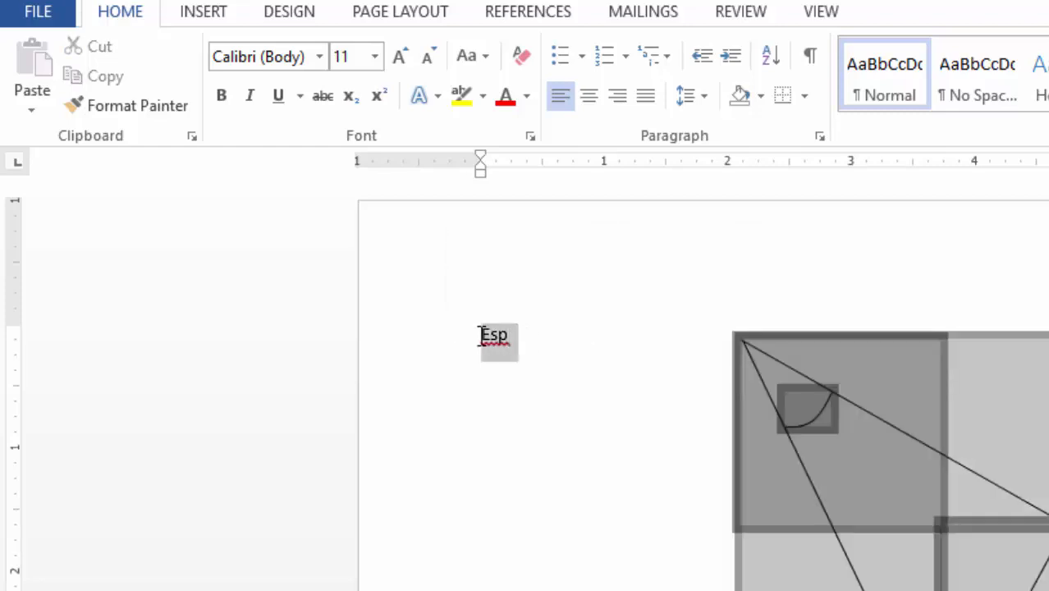
pyautogui.click(488, 337)
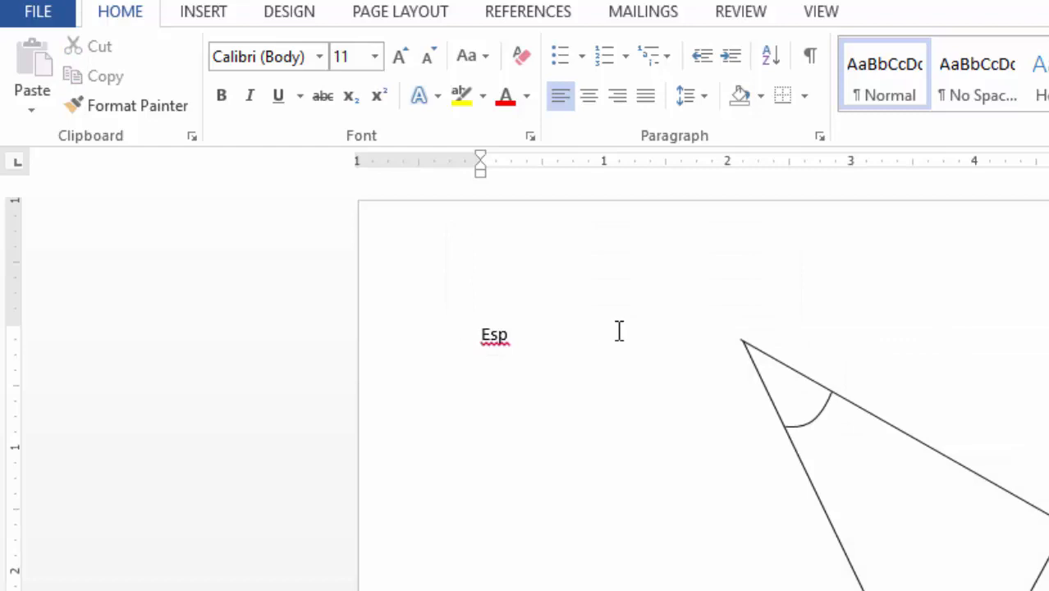
pyautogui.hotkey('shift', 'Right')
pyautogui.hotkey('shift', 'Right')
pyautogui.hotkey('shift', 'Right')
pyautogui.hotkey('shift', 'Right')
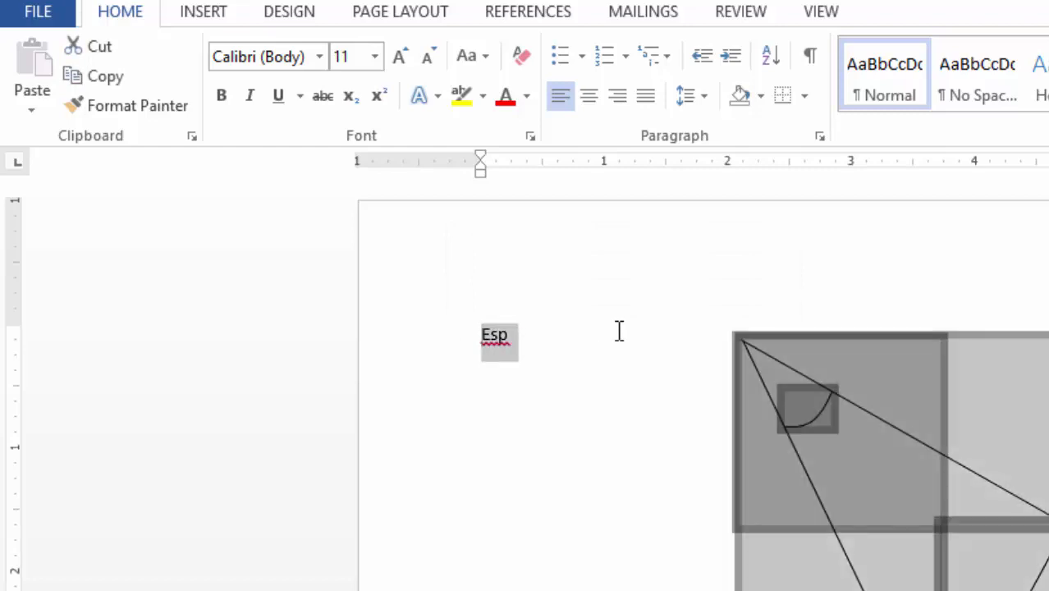
pyautogui.hotkey('ctrl', ']')
pyautogui.hotkey('ctrl', ']')
pyautogui.hotkey('ctrl', ']')
pyautogui.hotkey('ctrl', ']')
pyautogui.hotkey('ctrl', ']')
pyautogui.hotkey('ctrl', ']')
pyautogui.hotkey('ctrl', ']')
pyautogui.hotkey('ctrl', ']')
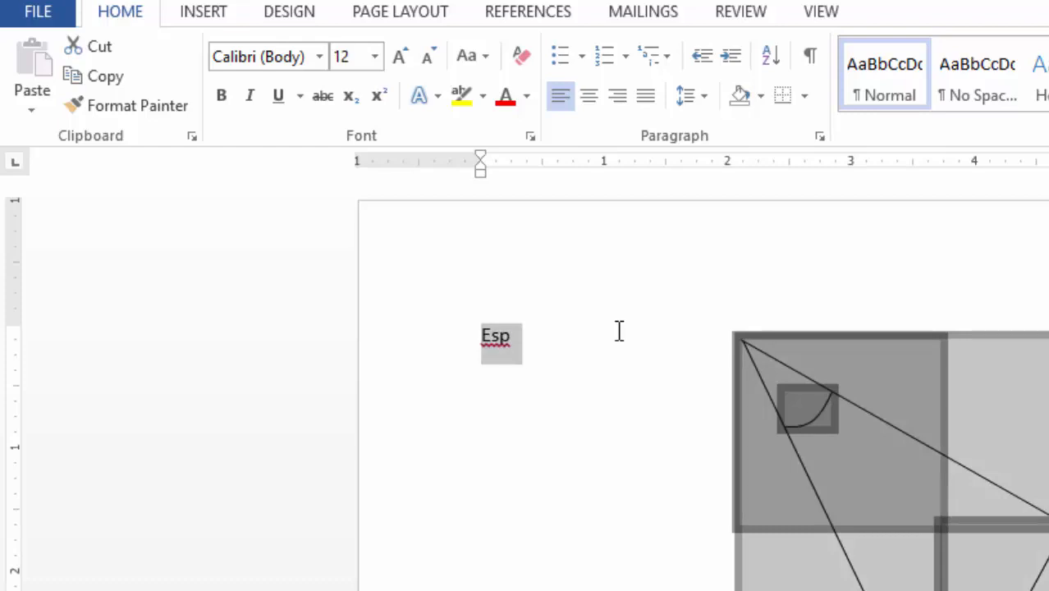
pyautogui.hotkey('ctrl', ']')
pyautogui.hotkey('ctrl', ']')
pyautogui.hotkey('ctrl', ']')
pyautogui.hotkey('ctrl', ']')
pyautogui.hotkey('ctrl', ']')
pyautogui.hotkey('ctrl', ']')
pyautogui.hotkey('ctrl', ']')
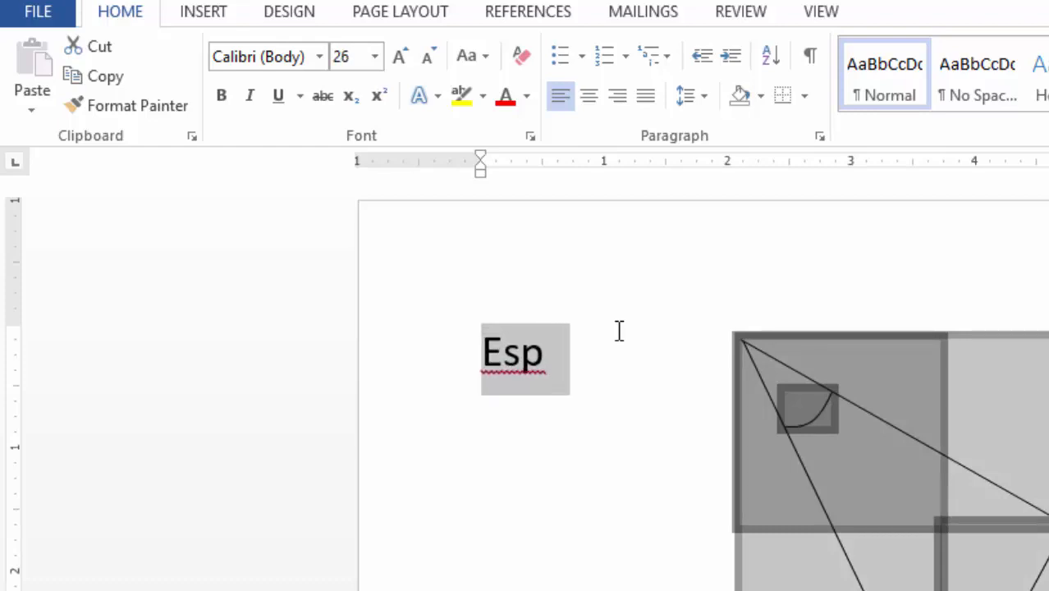
# Delete the enlarged word "Esp" from the start of the document
pyautogui.click(605, 371)
pyautogui.press('BackSpace')
pyautogui.press('BackSpace')
pyautogui.press('BackSpace')
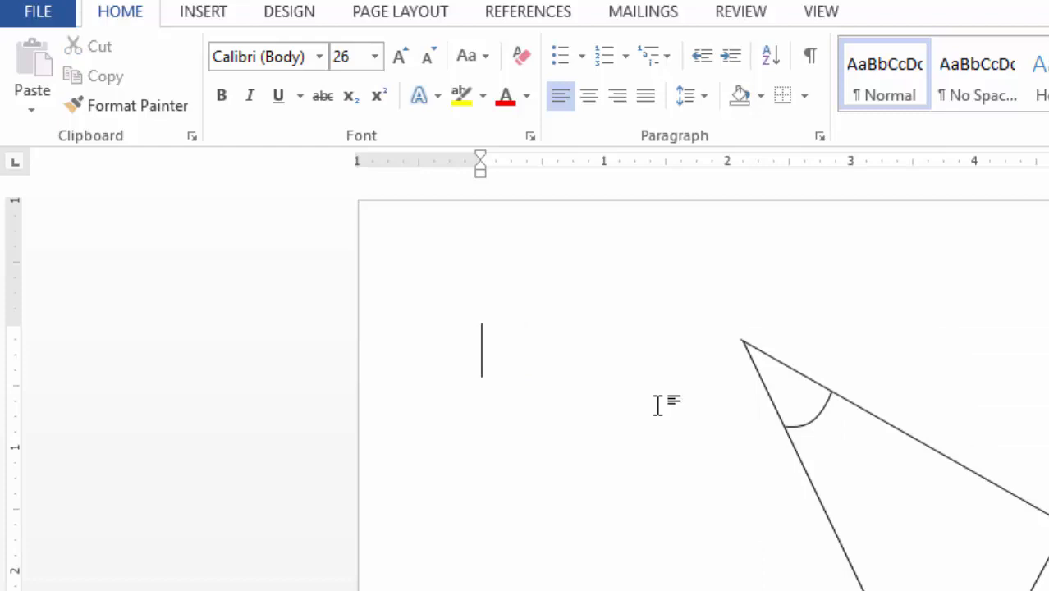
# Draw a small black curve between the two sides meeting at the triangle's lowest corner to mark the angle, leaving it deselected
pyautogui.click(213, 20)
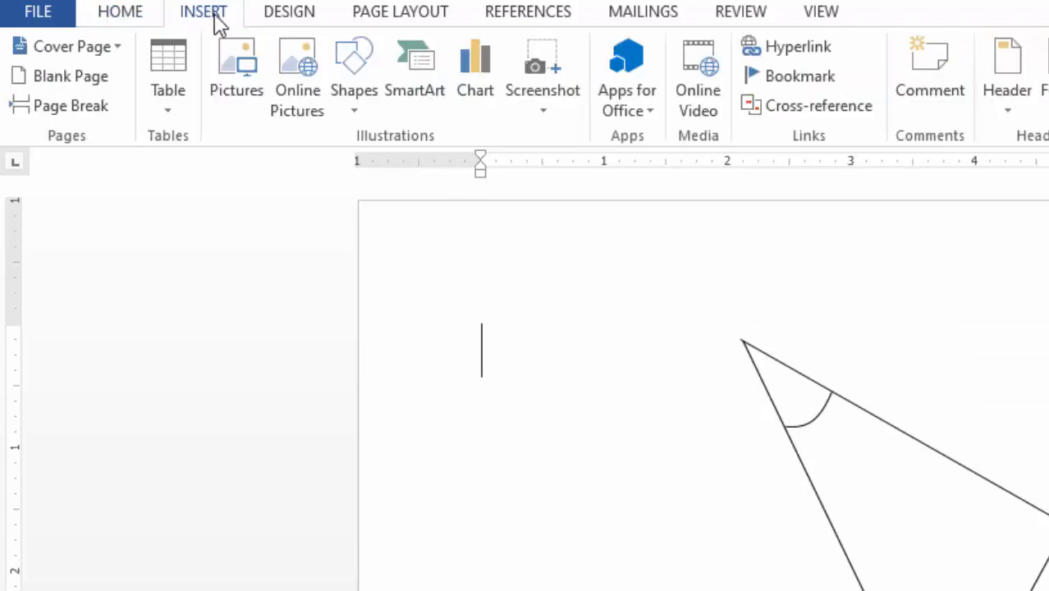
pyautogui.click(357, 105)
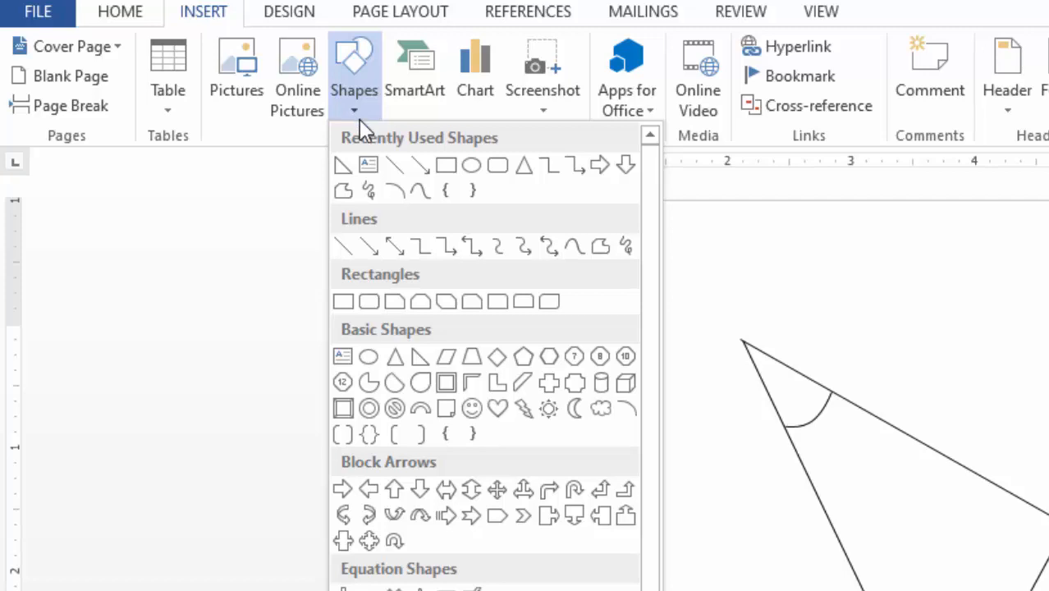
pyautogui.click(419, 192)
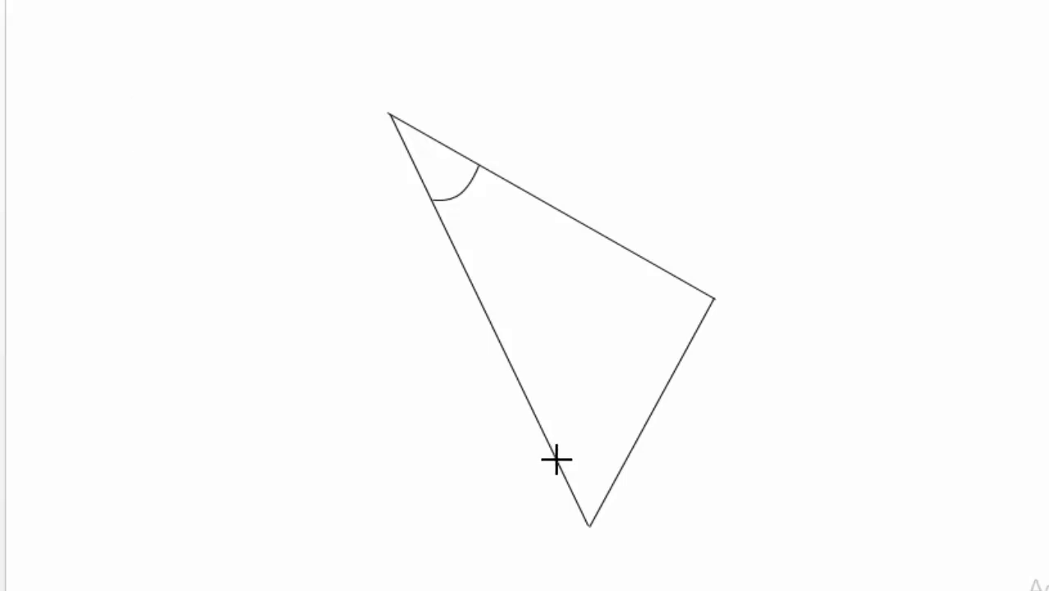
pyautogui.click(557, 459)
pyautogui.click(624, 465)
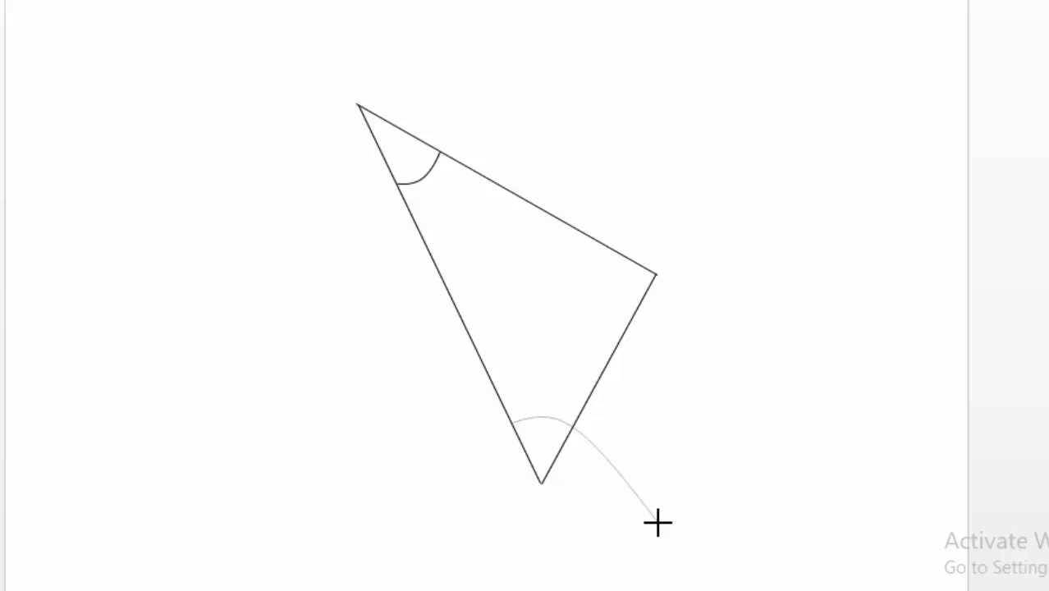
pyautogui.press('Escape')
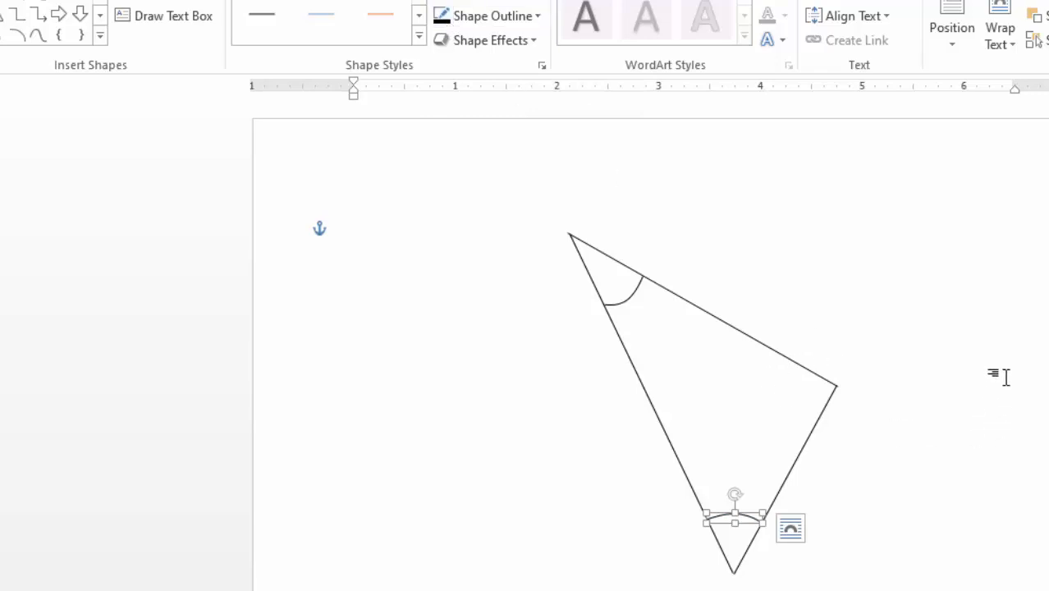
pyautogui.click(1000, 374)
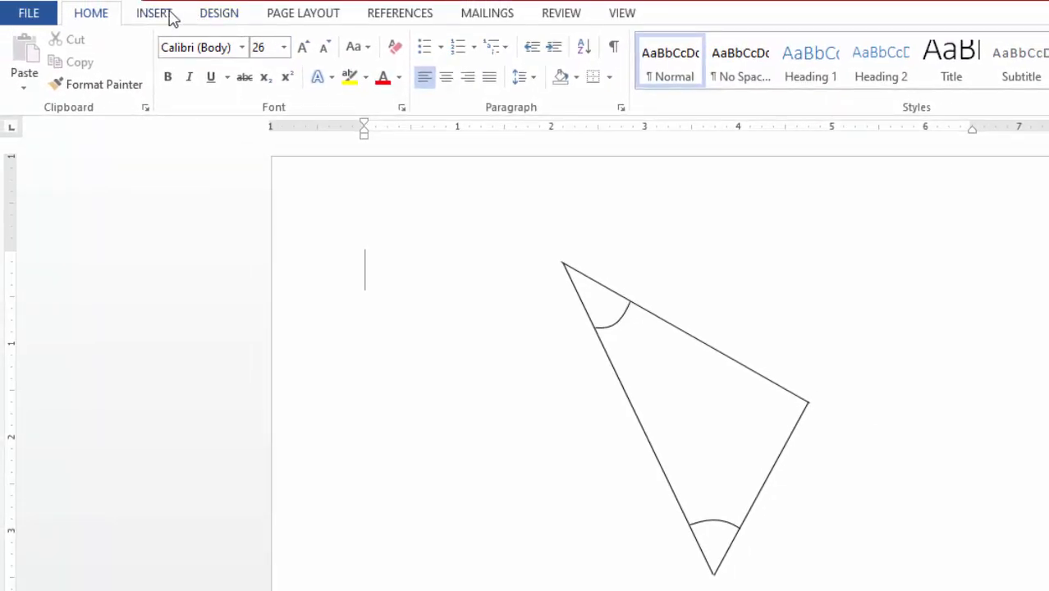
# Mark the remaining unmarked corner with a small curve between its two sides, make its outline black and deselect it
pyautogui.click(155, 15)
pyautogui.click(271, 85)
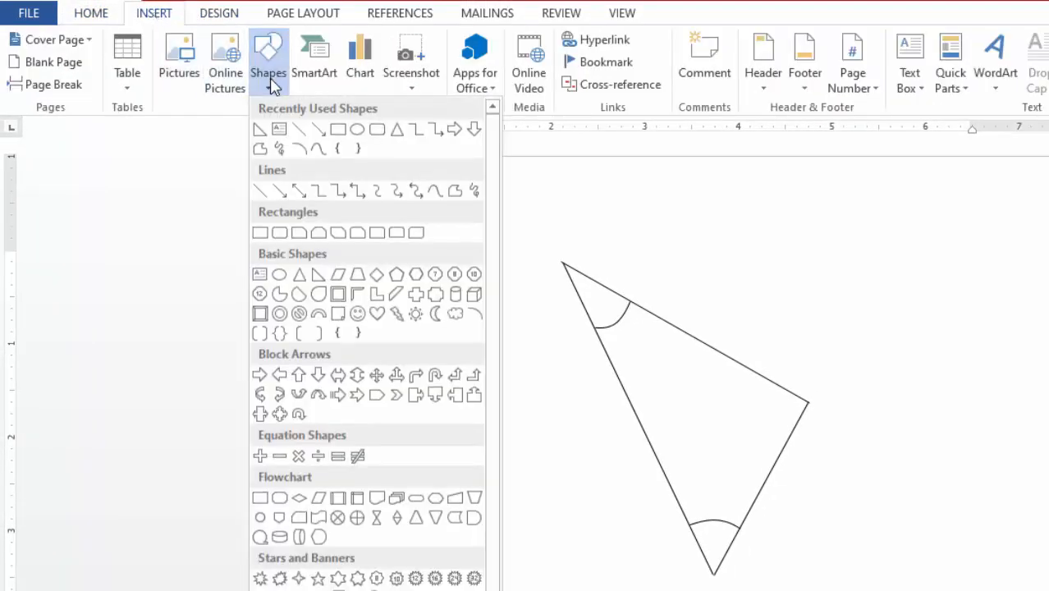
pyautogui.click(320, 150)
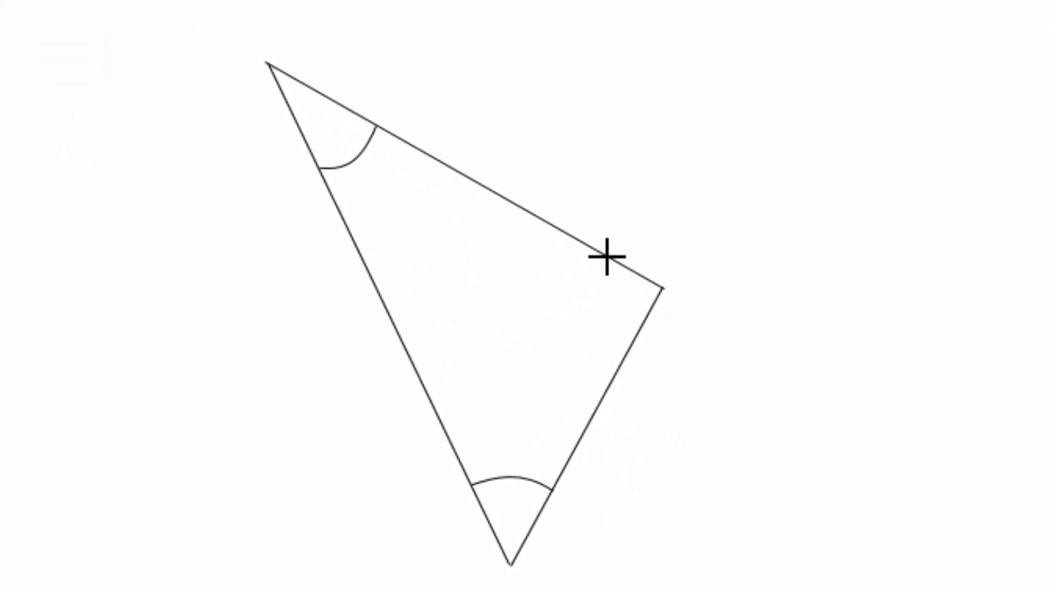
pyautogui.moveTo(607, 258); pyautogui.dragTo(857, 532)
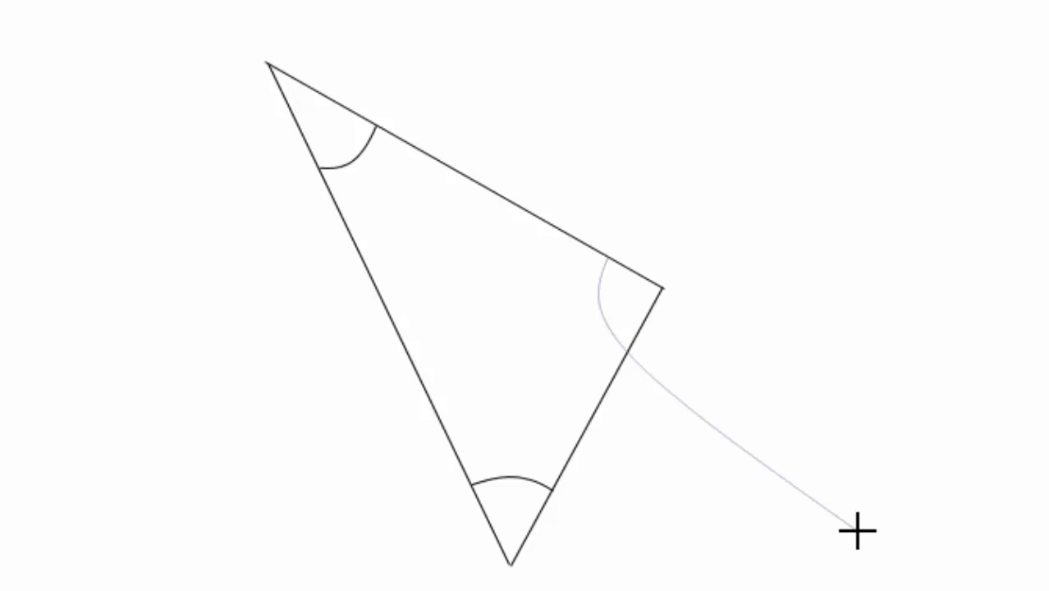
pyautogui.moveTo(857, 532); pyautogui.dragTo(858, 531)
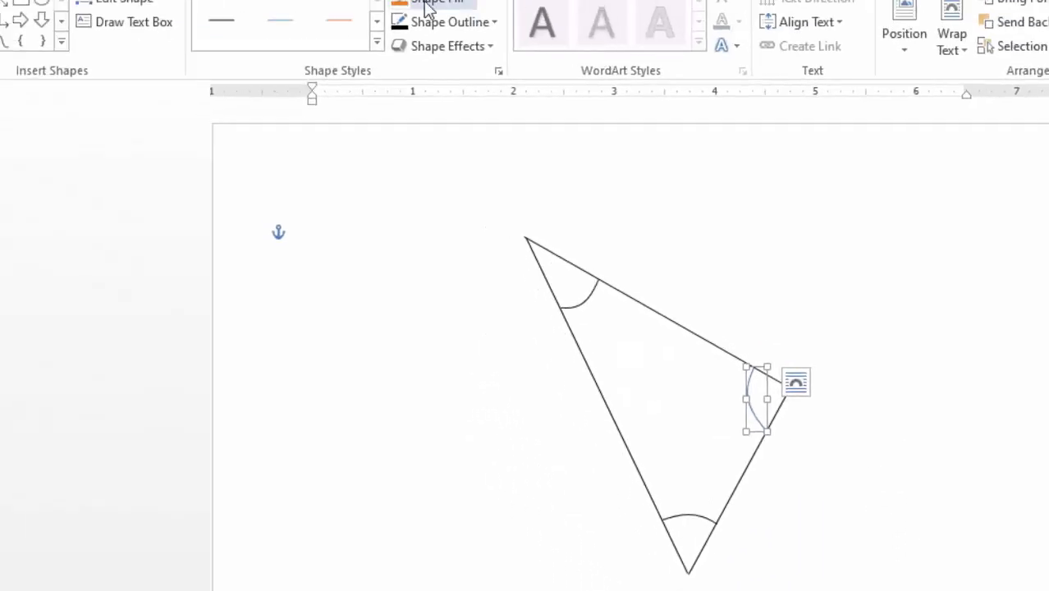
pyautogui.click(401, 22)
pyautogui.click(889, 332)
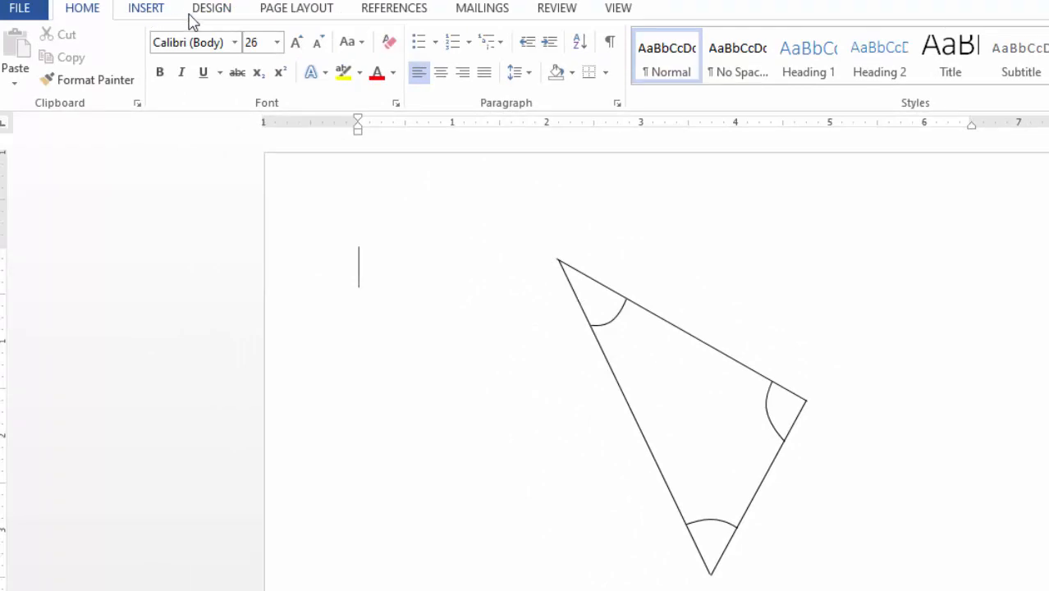
# Draw a text box about 0.9 inch wide beside the angle curve at the triangle's upper corner and enter 650 in it
pyautogui.click(152, 14)
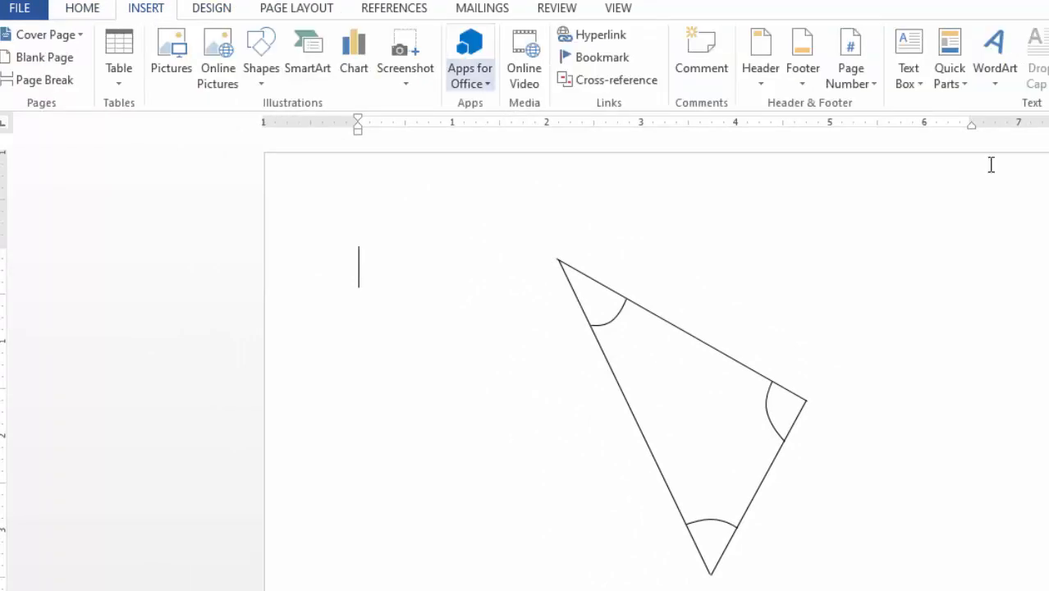
pyautogui.click(920, 81)
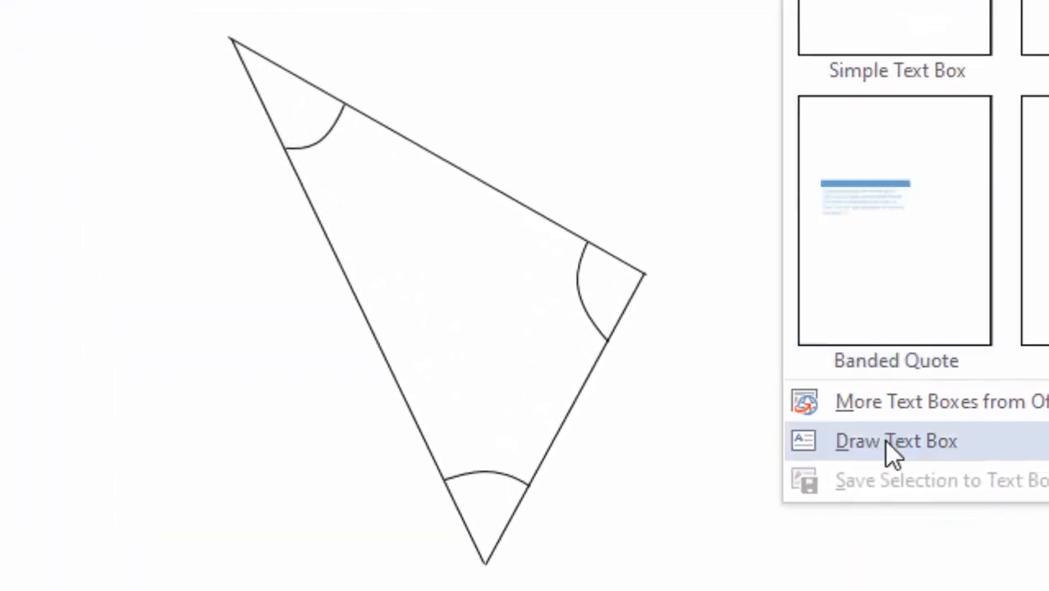
pyautogui.click(886, 441)
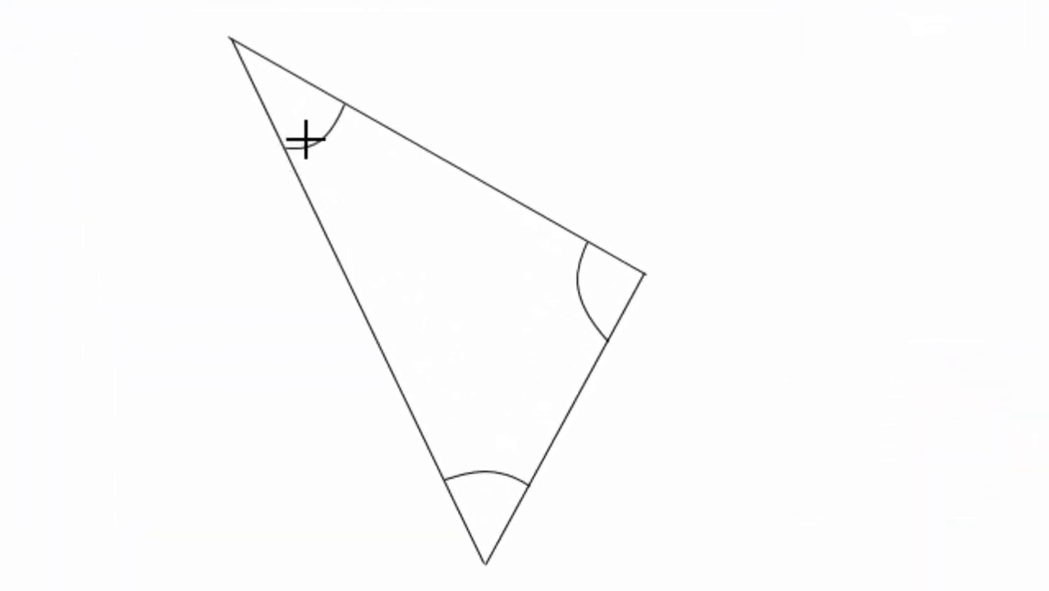
pyautogui.moveTo(323, 147); pyautogui.dragTo(458, 186)
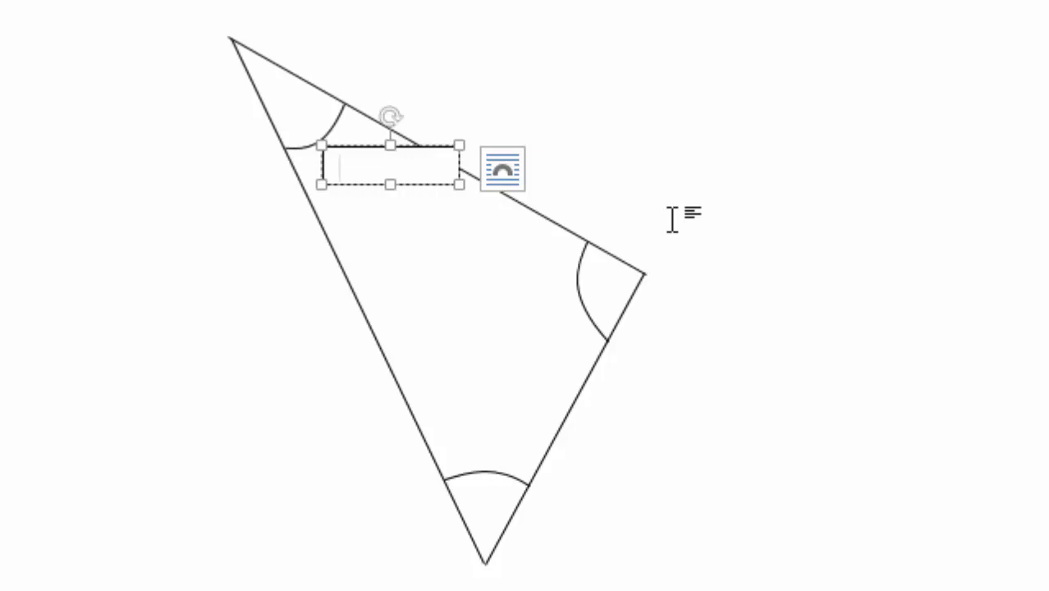
pyautogui.write('650')
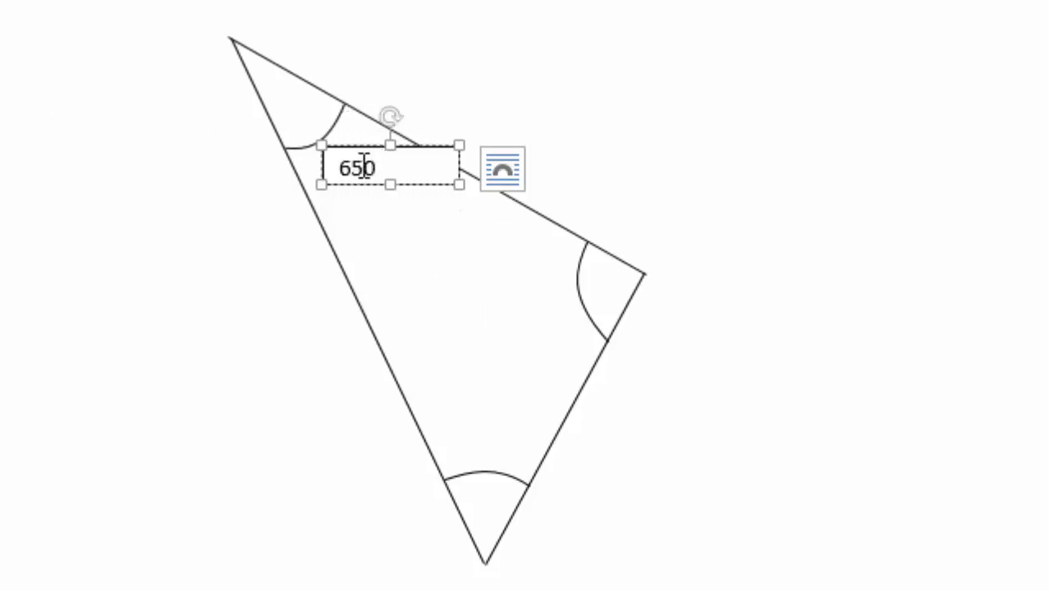
# Select the final 0 of 650 in the text box and bring up the font formatting options
pyautogui.moveTo(364, 166); pyautogui.dragTo(375, 165)
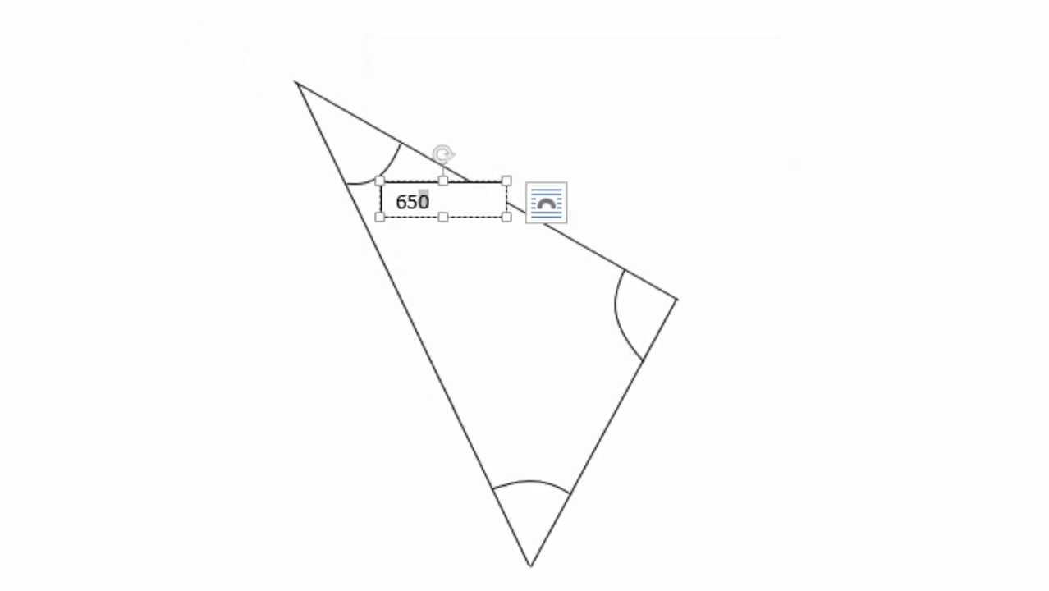
pyautogui.click(82, 10)
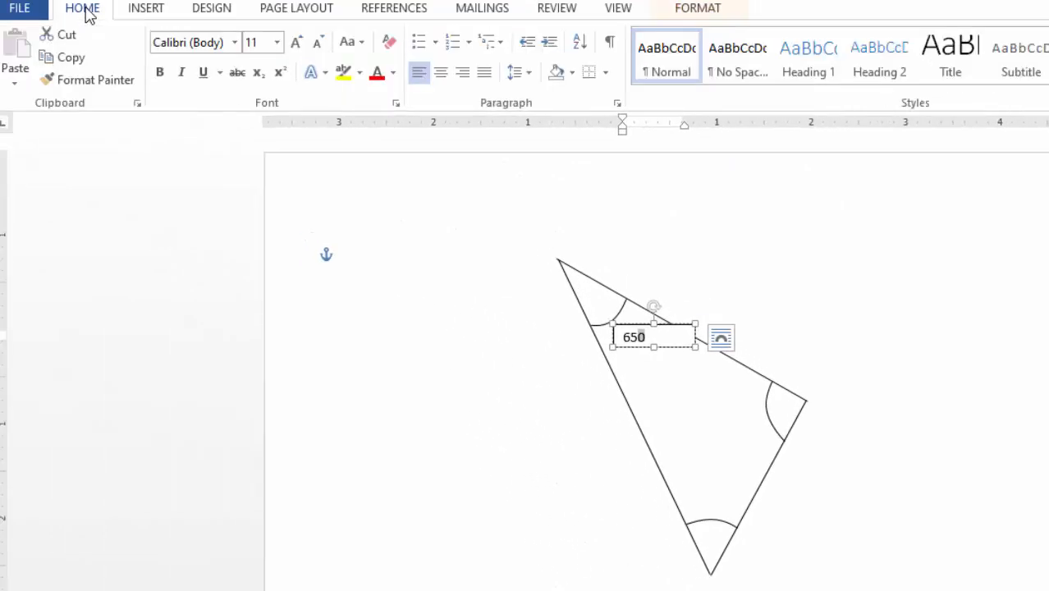